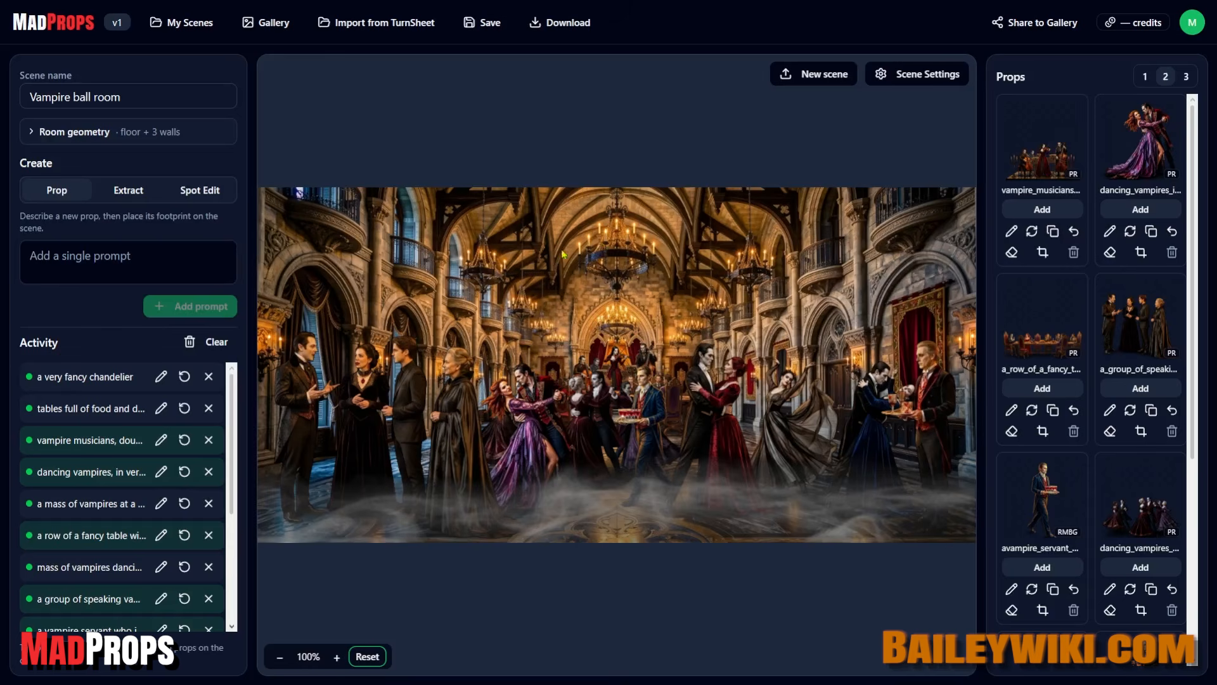
Set up an AI-generated exterior scene describing a ship's deck with mast, canvas, power barrels, ropes, cannonballs, cannons, and an upper deck with a door to captain quarters
left_click(827, 76)
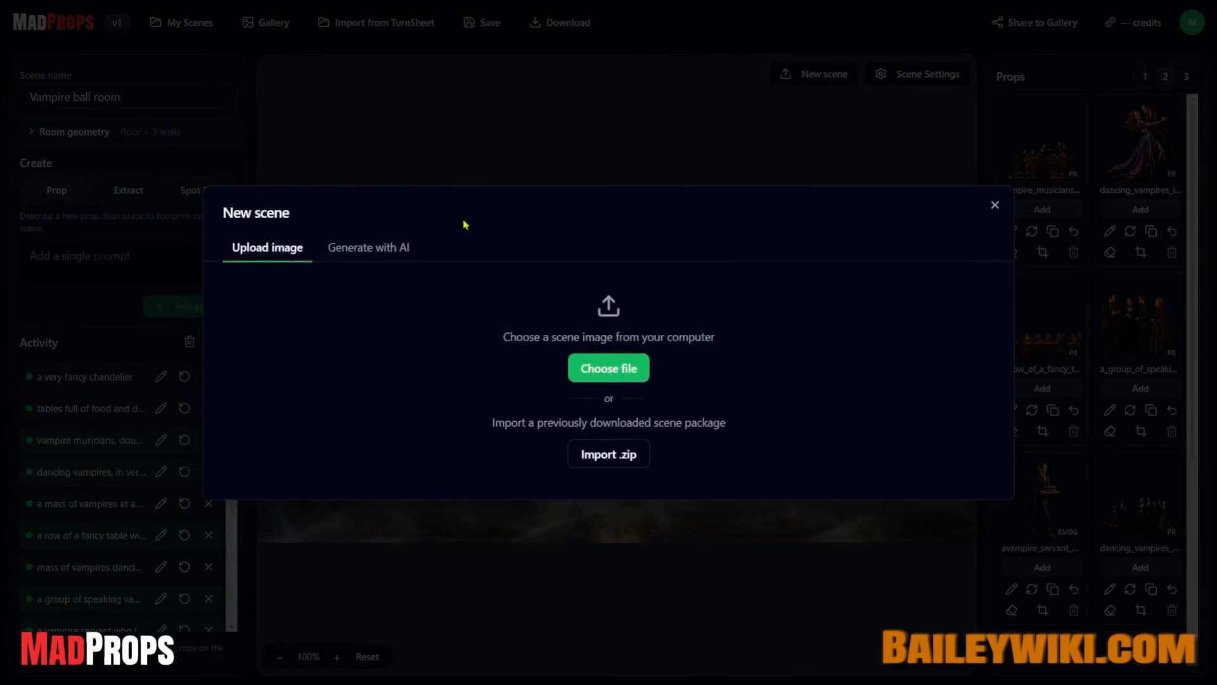
left_click(368, 248)
left_click(405, 186)
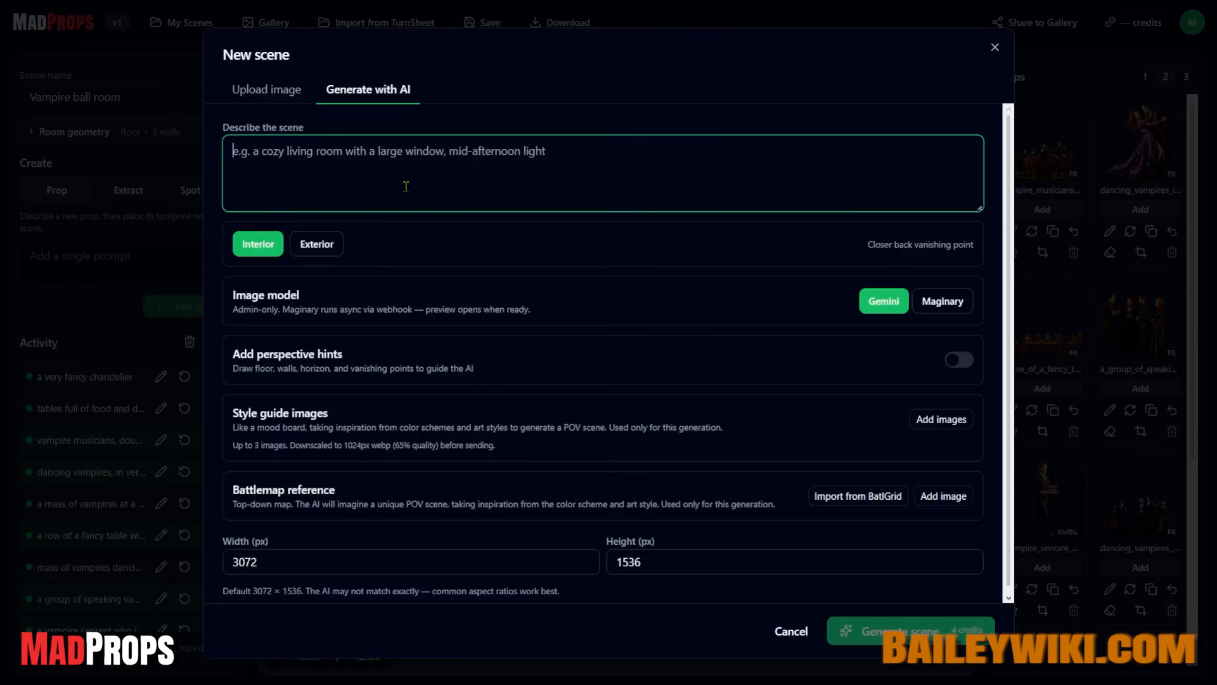
type("deck o")
type("f a ship, mast and canvas should be visible, with power barrels, ropes and cannonballs with cannons. in the back, the upper deck shuold be visible with a door to captain quarters.")
left_click(317, 244)
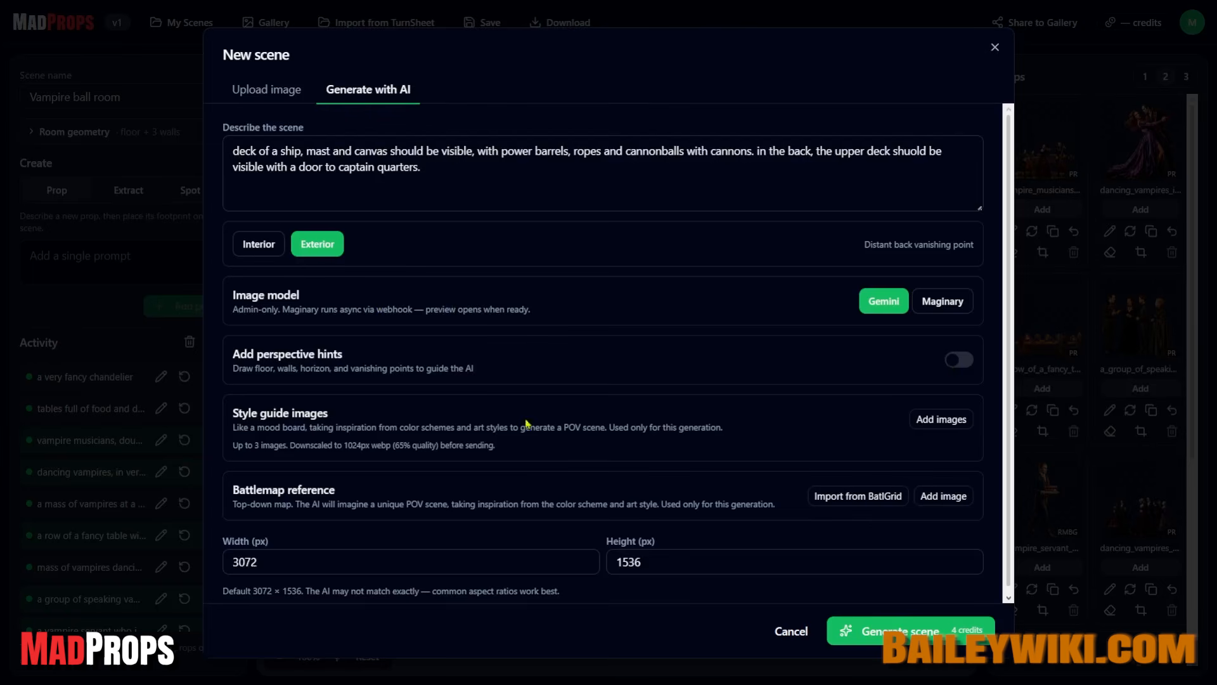
Generate the described ship deck scene at the default size and accept the result
scroll(870, 440, "down", 1)
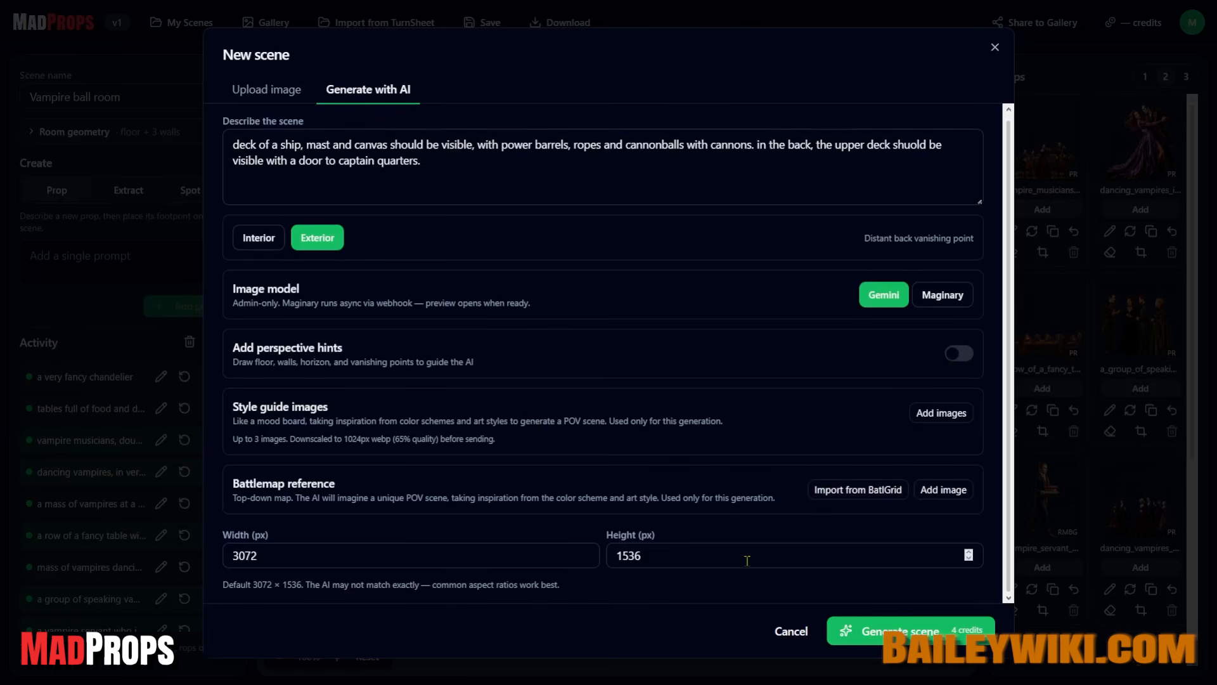
left_click(887, 630)
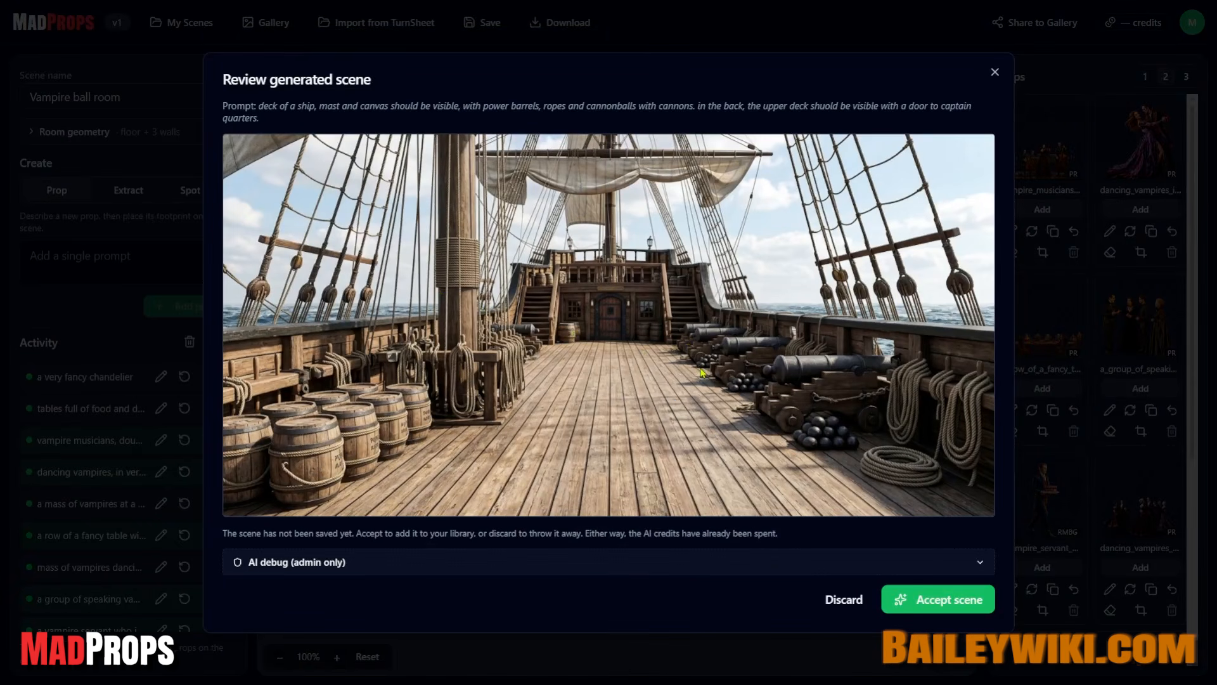
left_click(931, 599)
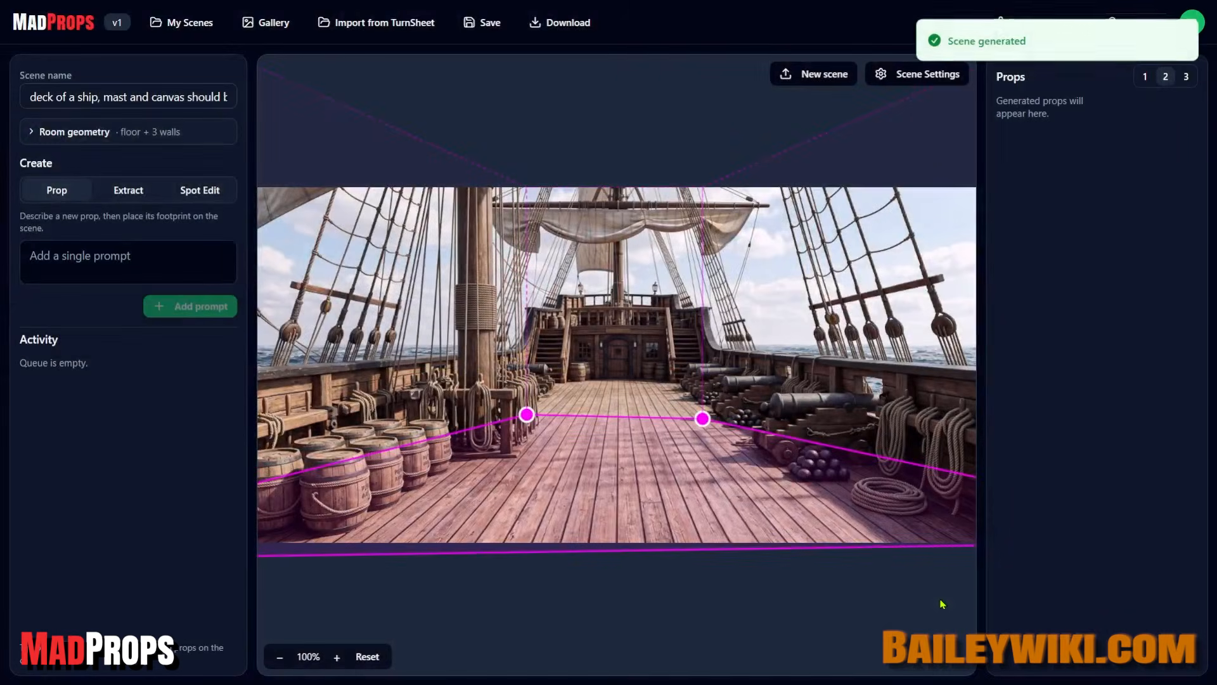
Fit the room's floor outline to the deck planks by moving its two back corners and two front corners
left_click_drag(540, 407, 547, 375)
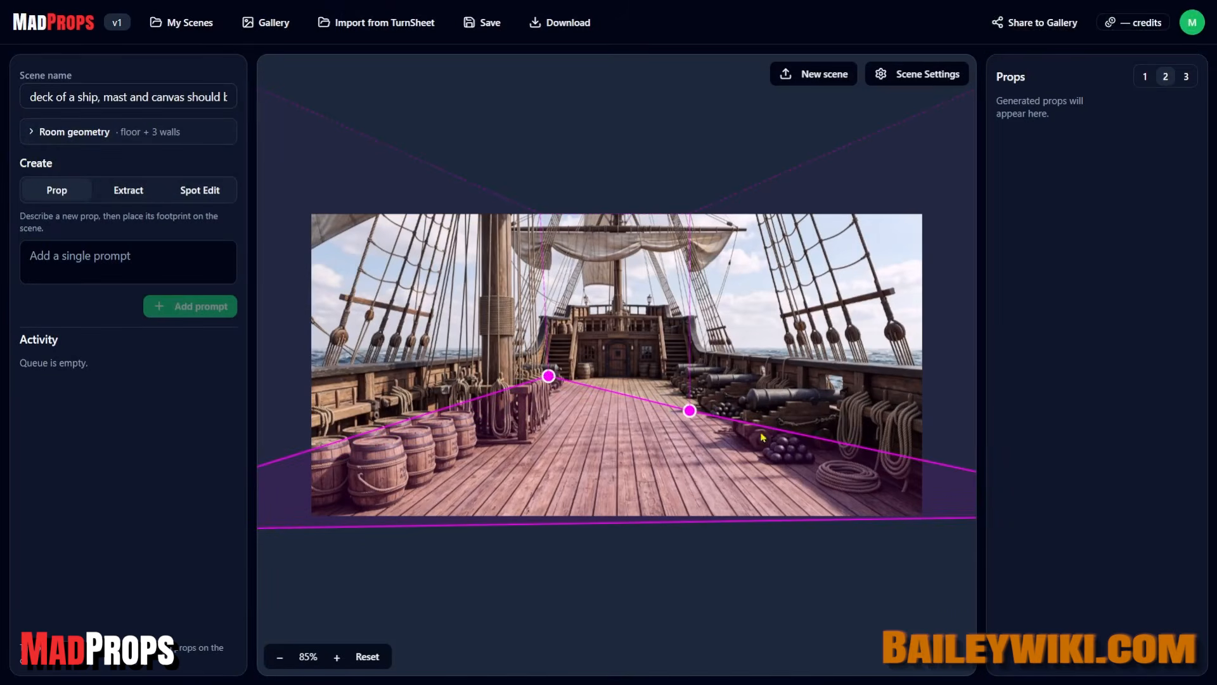
left_click_drag(689, 409, 685, 375)
scroll(890, 472, "down", 7)
left_click_drag(908, 446, 779, 488)
left_click_drag(280, 471, 393, 509)
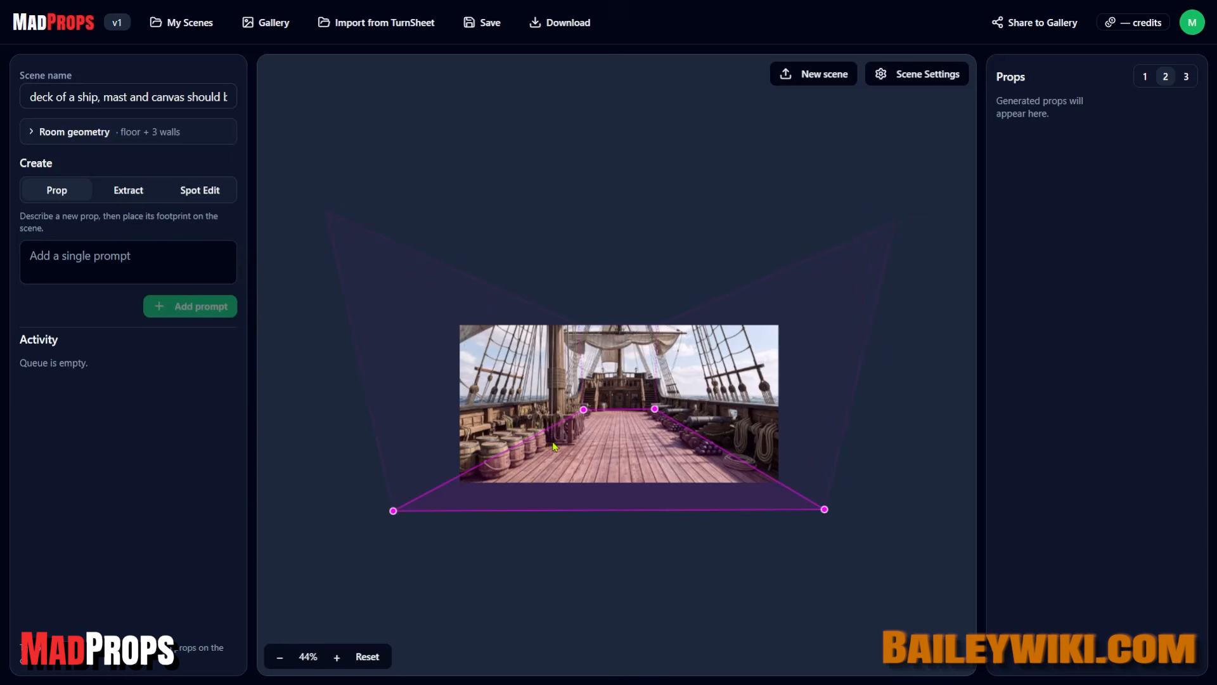
Open the room geometry and straighten the outer upper corners of the left and right walls above the floor's front corners
left_click(56, 135)
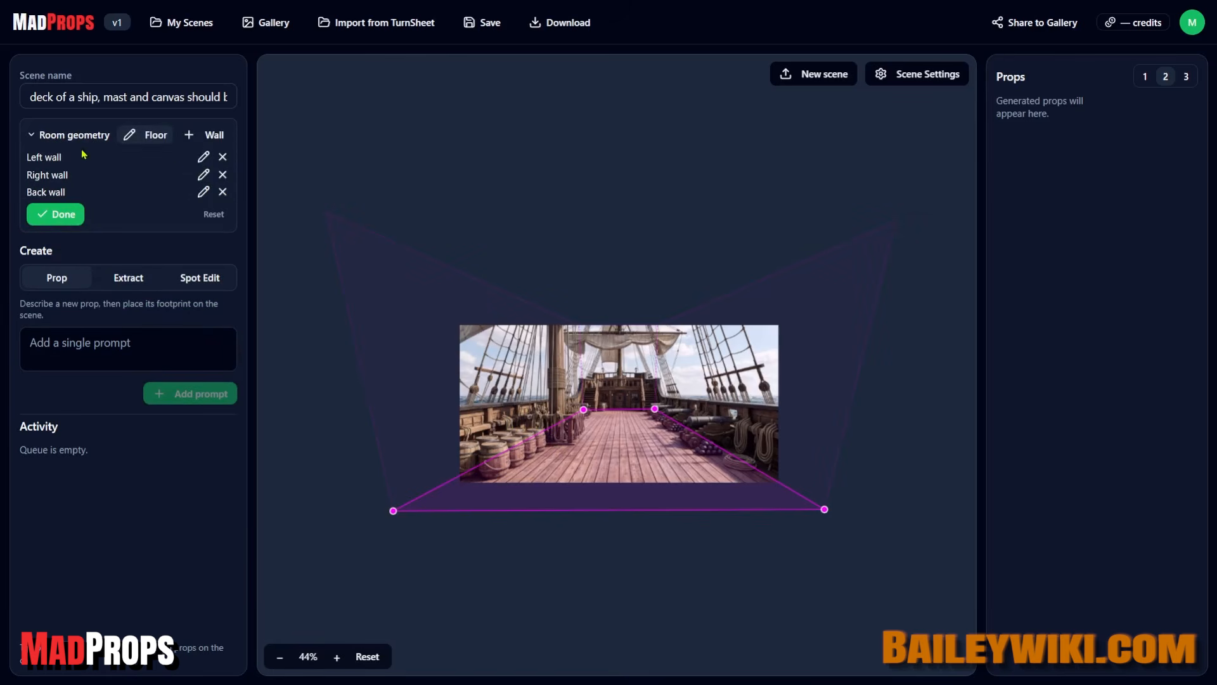
left_click_drag(326, 211, 392, 267)
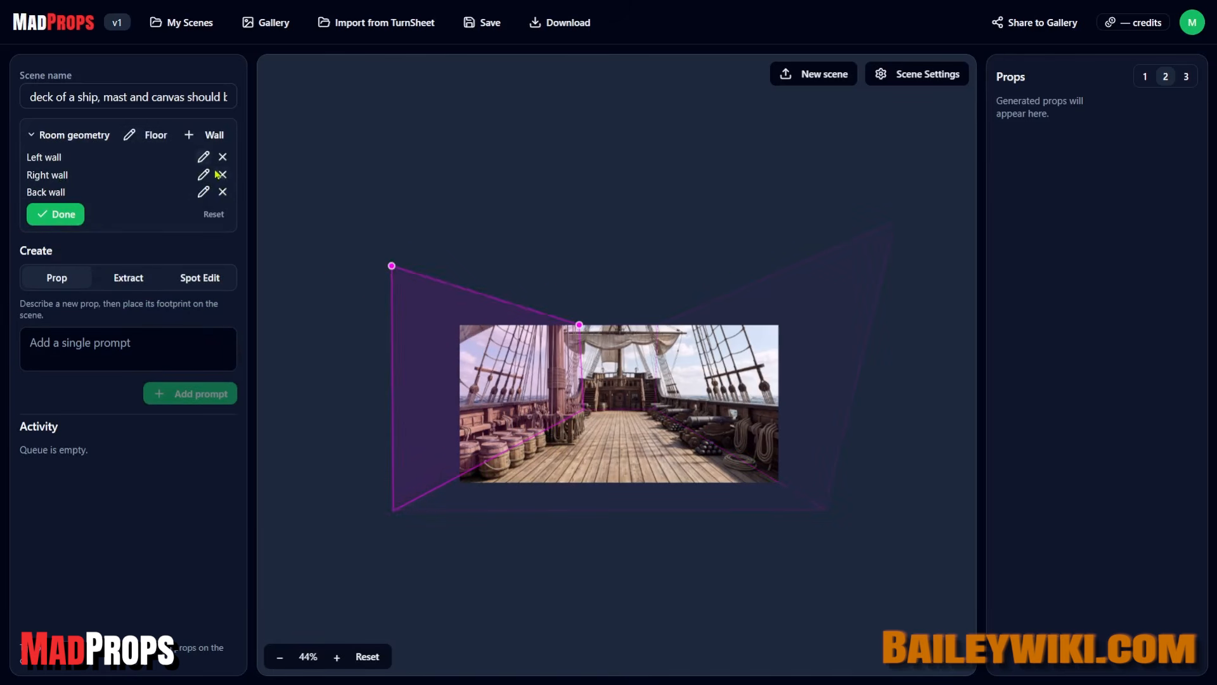
left_click_drag(847, 248, 843, 276)
Lower both upper corners of the back wall to match the ship's stern and finish editing the room geometry
scroll(843, 276, "up", 6)
left_click(204, 191)
left_click_drag(517, 268, 521, 358)
left_click_drag(673, 269, 669, 357)
scroll(669, 357, "down", 4)
left_click(56, 214)
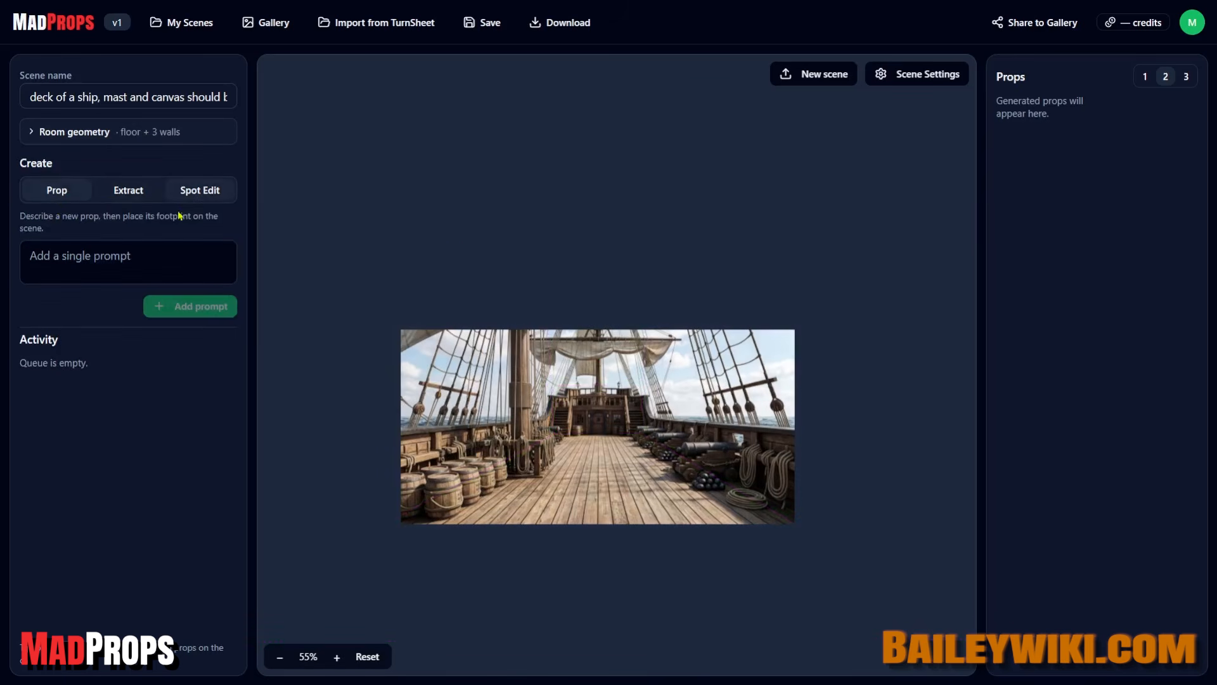
Extract a prop from a small square over the barrels on the deck's left side, described as "extract a barrel from this row of barrels"
left_click(130, 191)
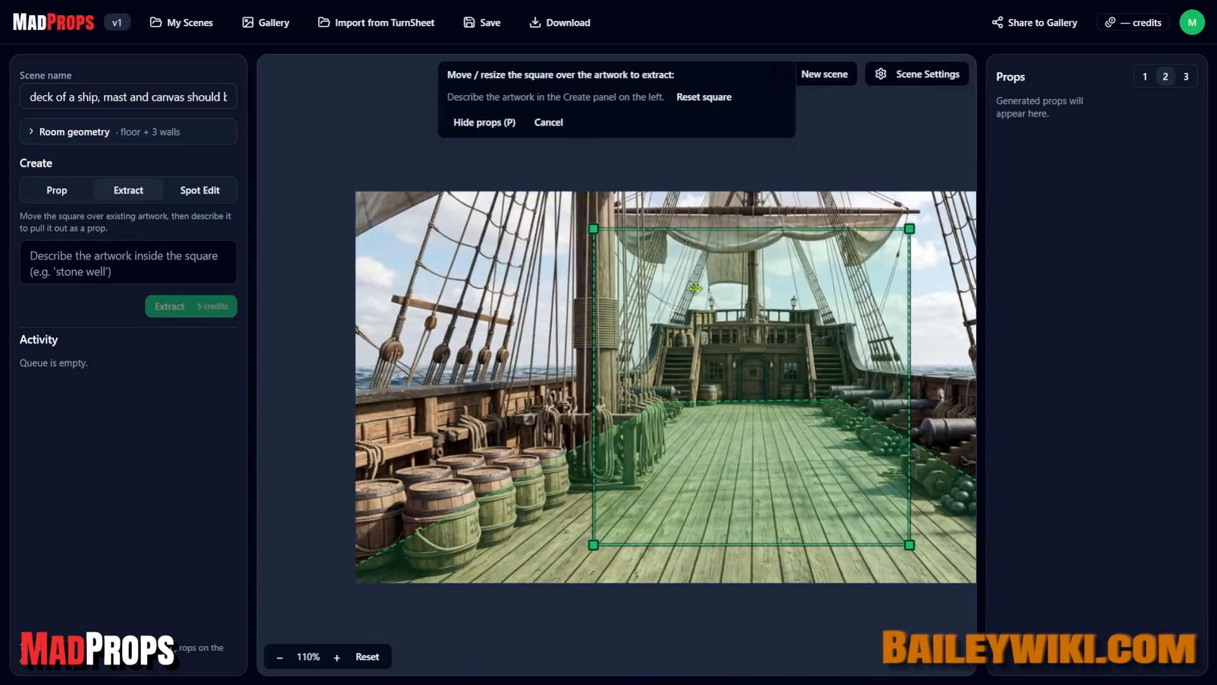
left_click_drag(744, 348, 507, 383)
left_click_drag(672, 267, 503, 433)
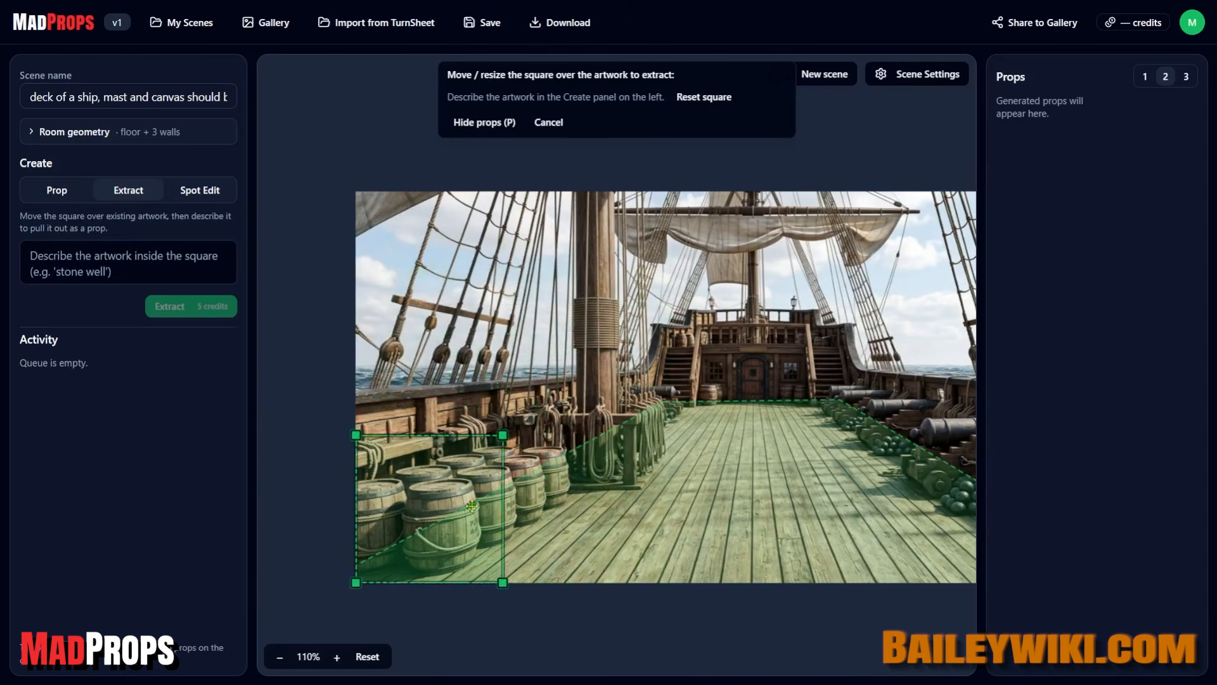
left_click_drag(431, 502, 445, 502)
left_click(131, 272)
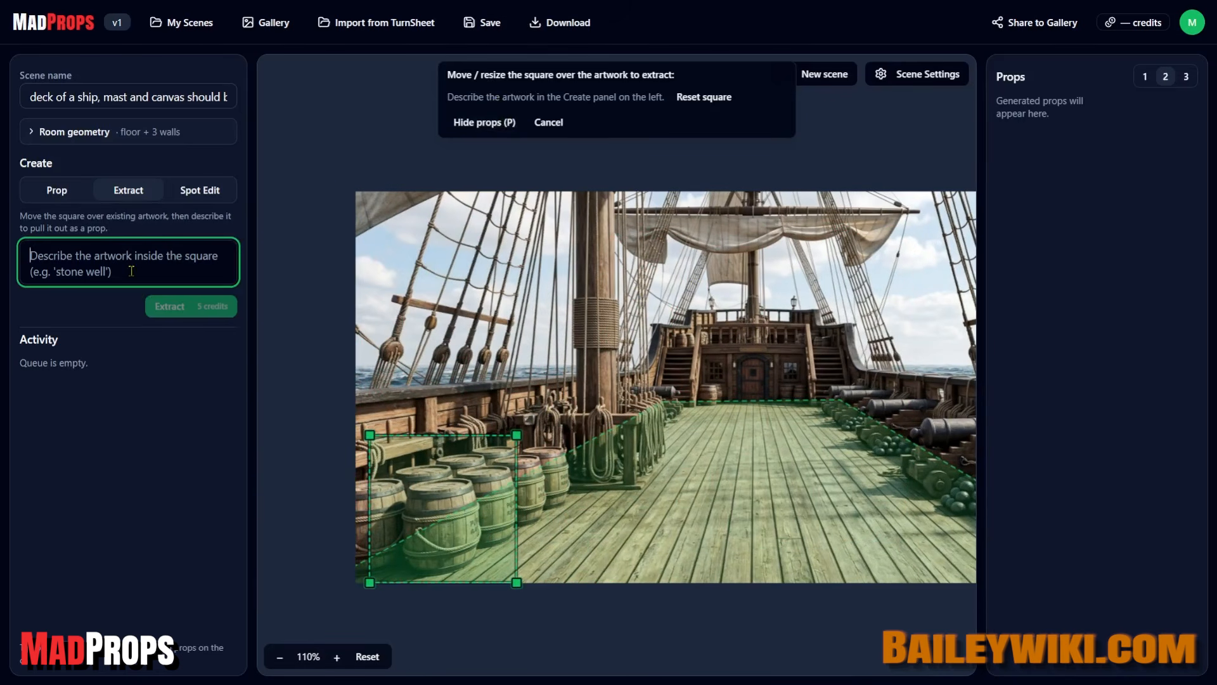
type("extract a barrel from this row")
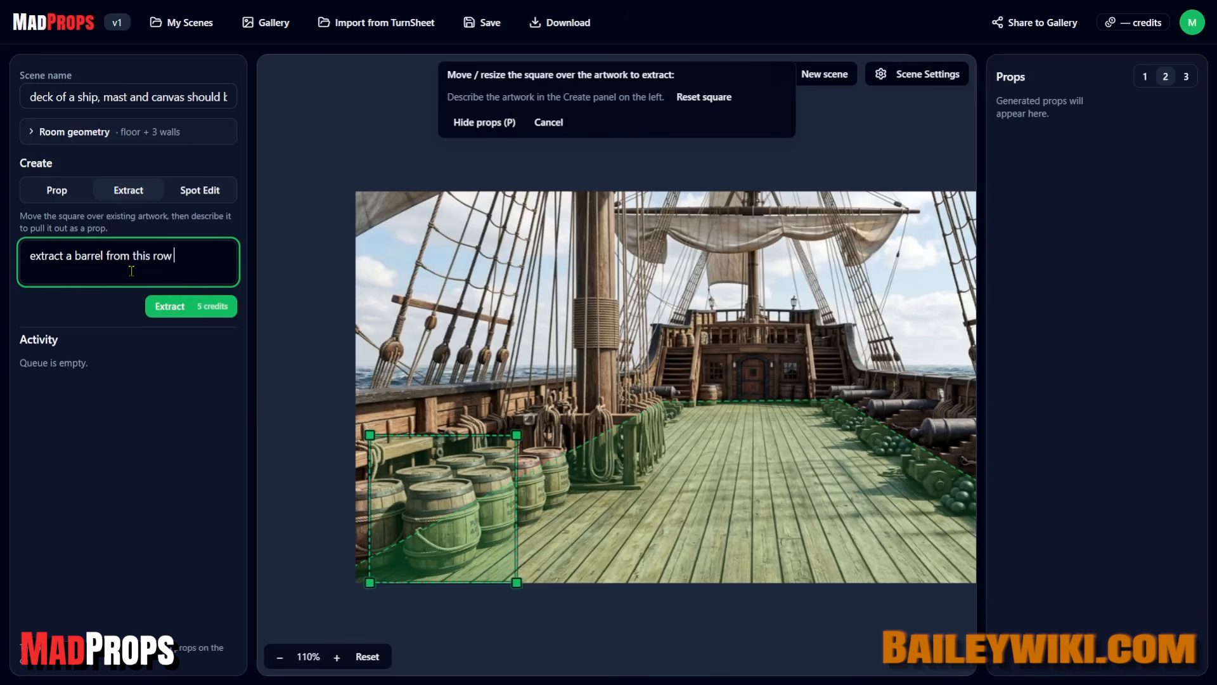
type(" of barrels")
left_click(179, 308)
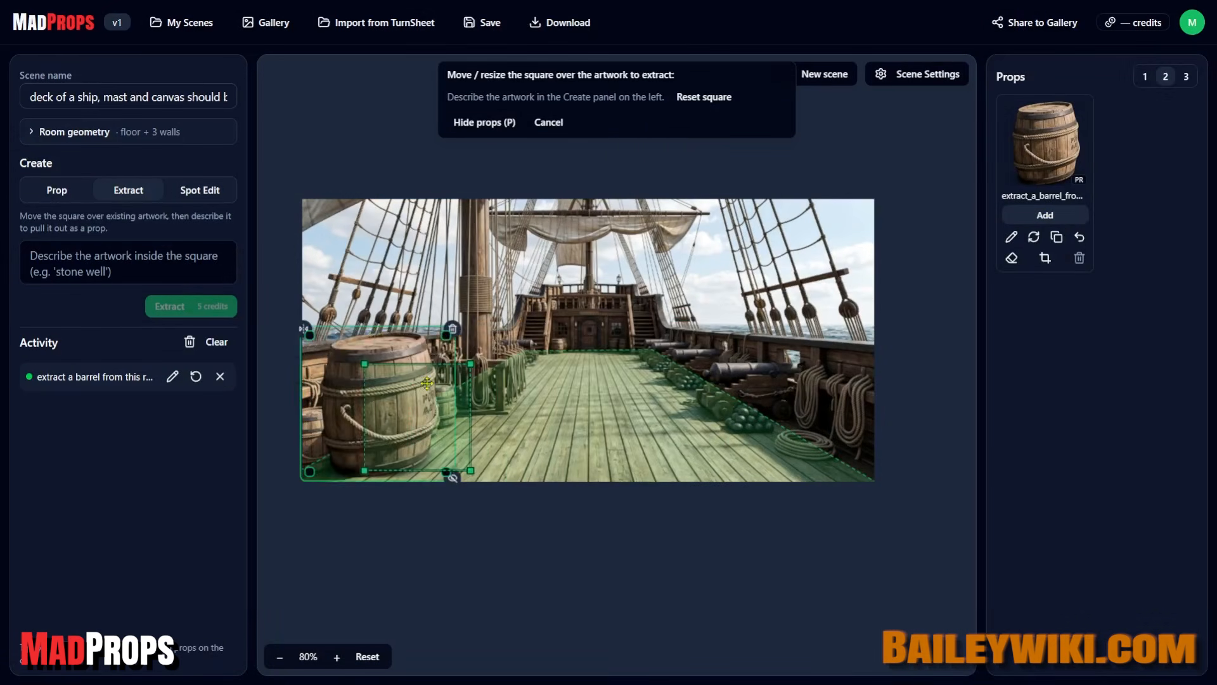
Add the extracted barrel to the scene at a small scale beside the captain's quarters door, and leave extraction mode
left_click(1045, 215)
left_click_drag(683, 438, 574, 358)
left_click(548, 121)
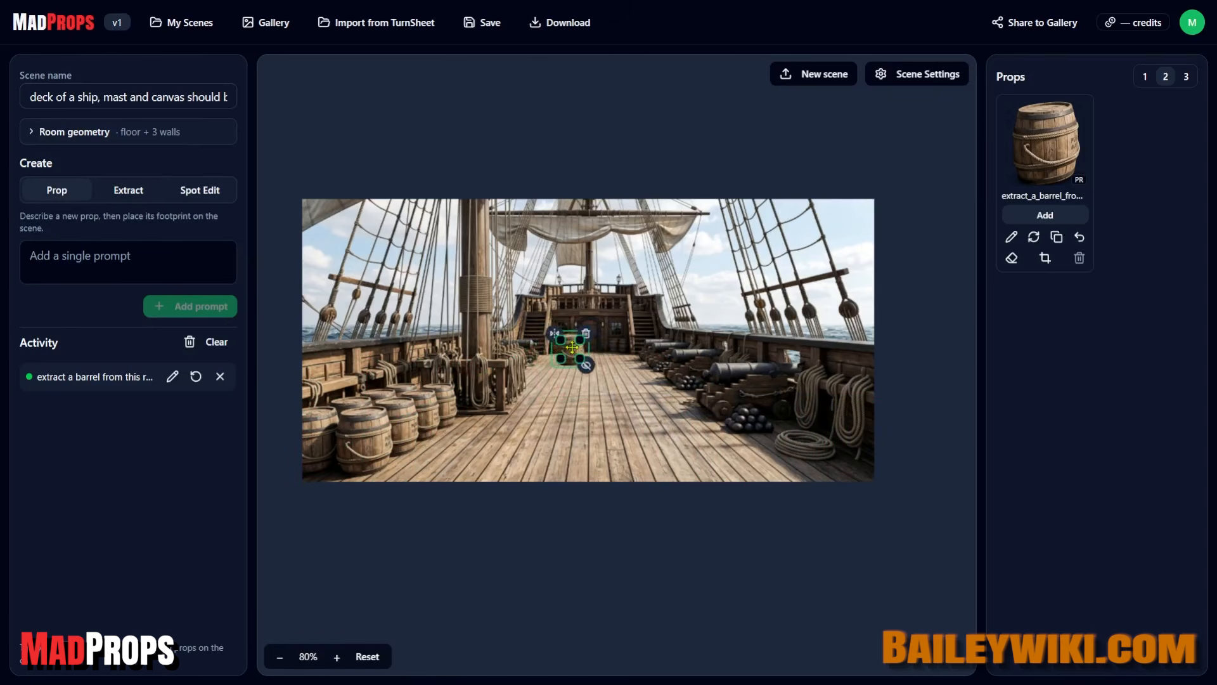
scroll(572, 357, "up", 10)
scroll(642, 308, "down", 9)
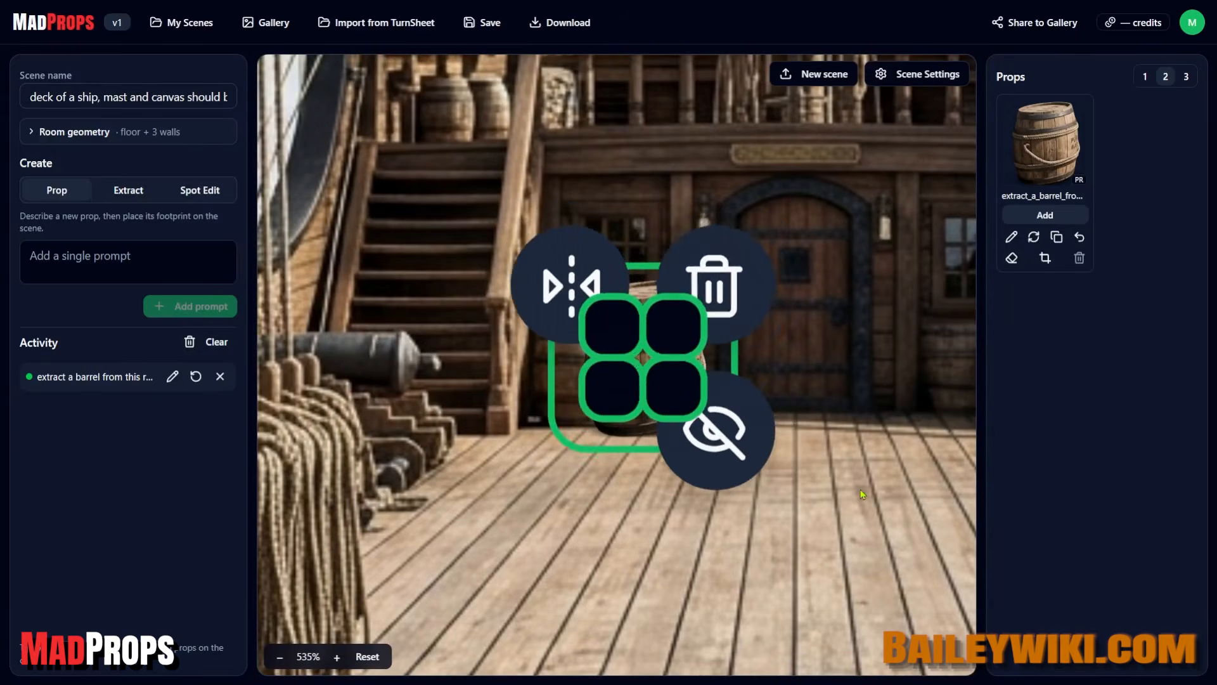
scroll(705, 473, "down", 2)
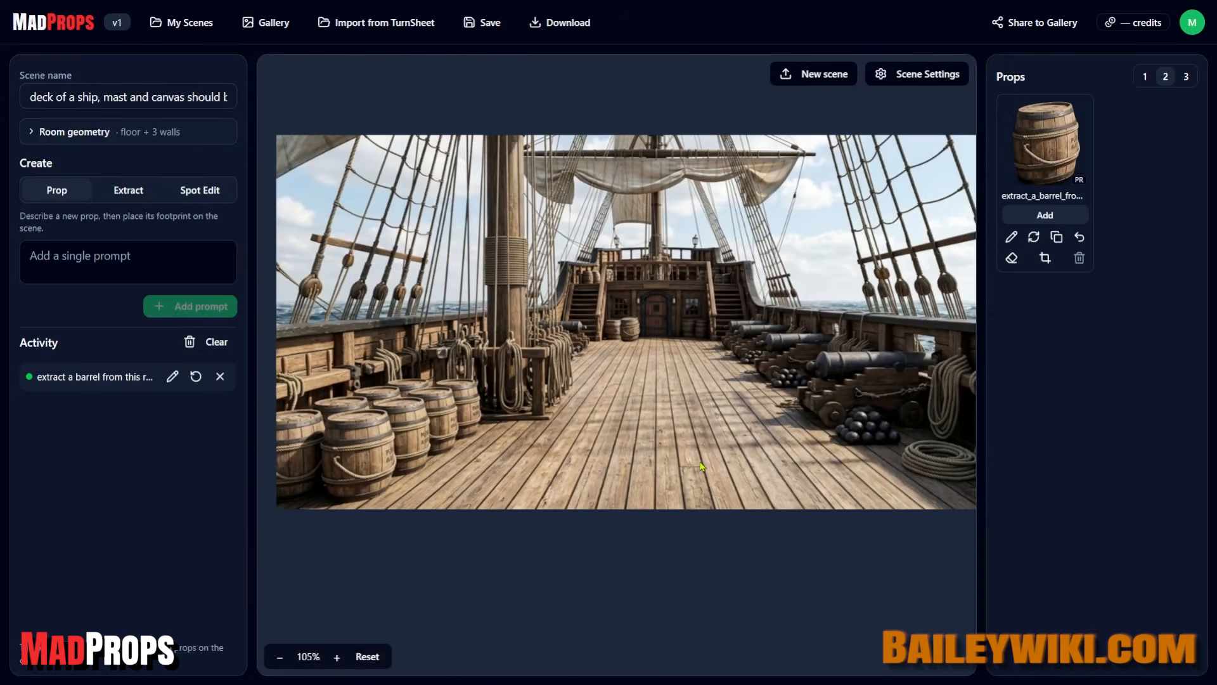
Start a spot edit covering the barrels on the left, changing them to various pirate ship equipments such as harpoons, boarding axes and bundle of guns
left_click(180, 195)
left_click_drag(705, 350, 464, 385)
left_click_drag(591, 224, 521, 293)
left_click(92, 258)
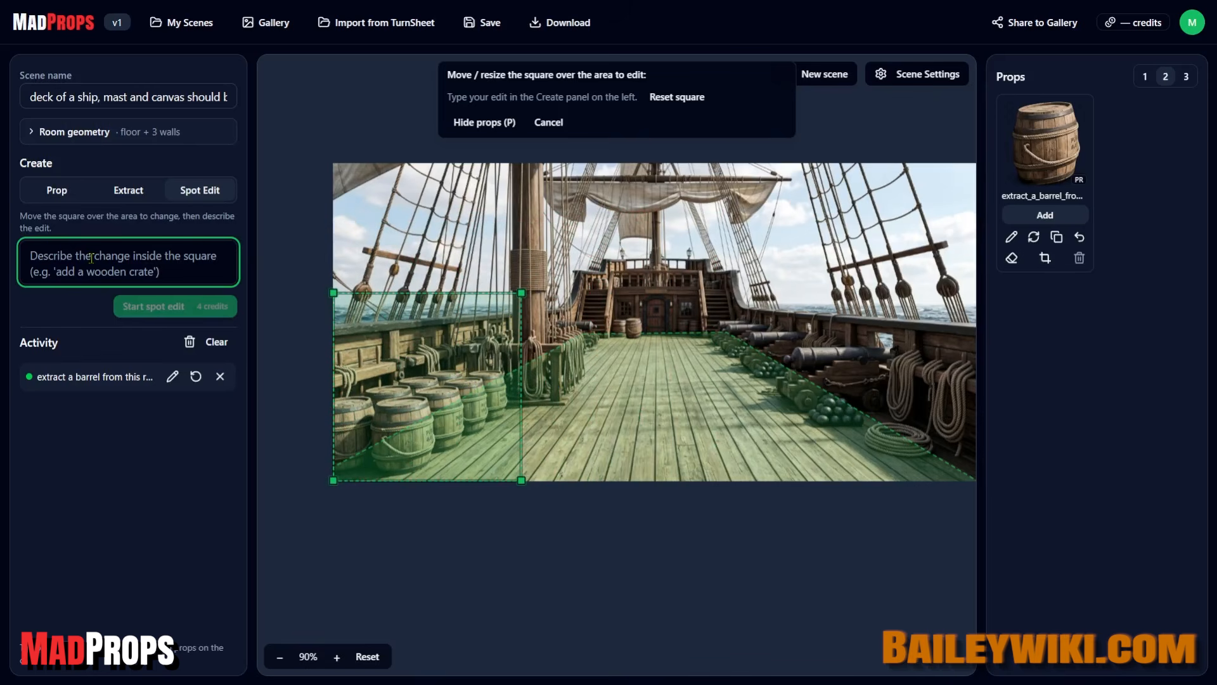
type("please change the barrels to various")
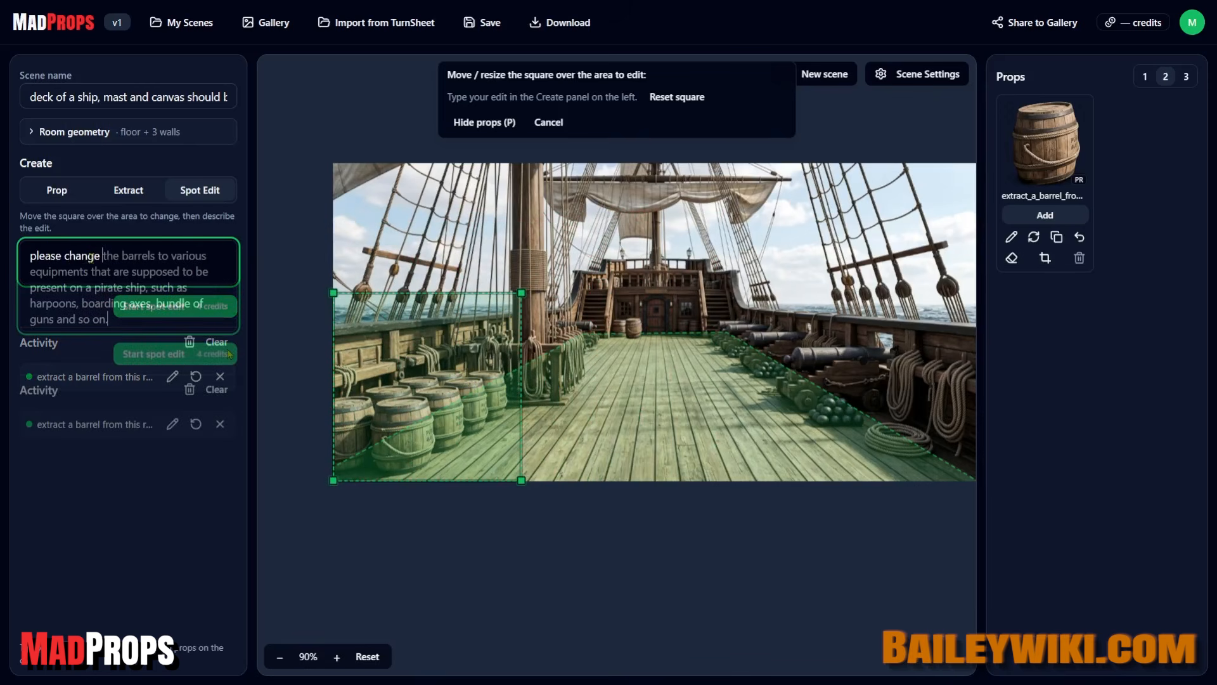
left_click(223, 355)
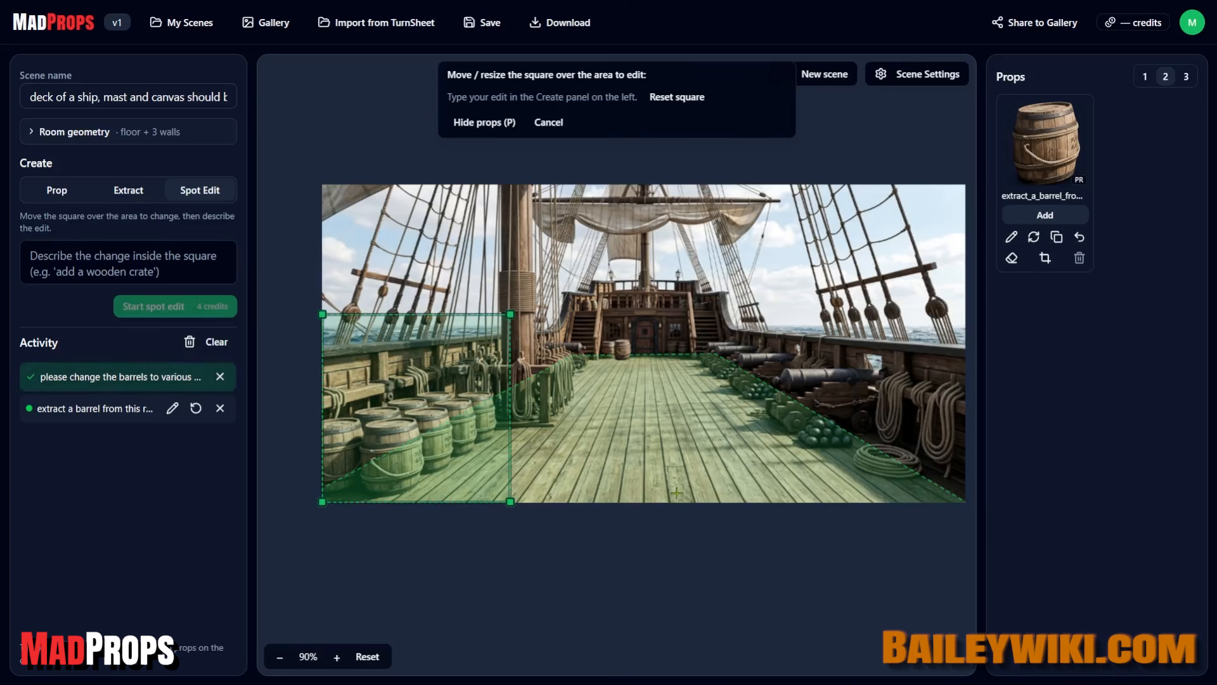
Review the finished spot edit of the barrels and apply it to the scene
left_click(104, 377)
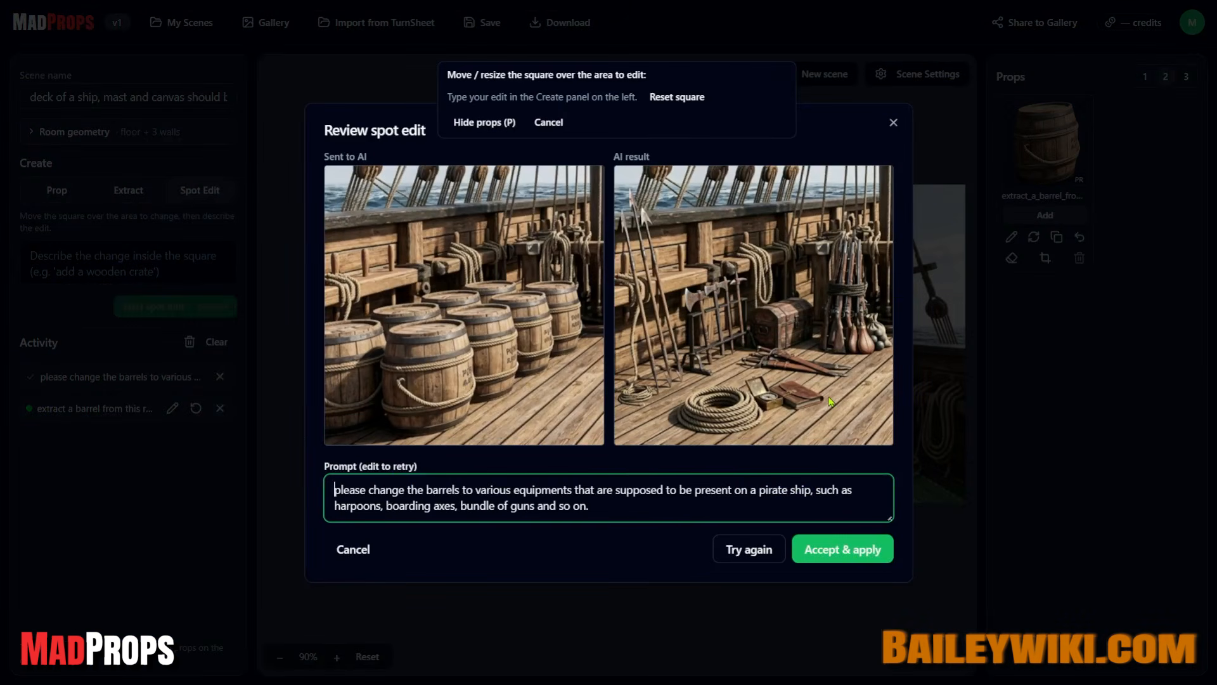
left_click(860, 557)
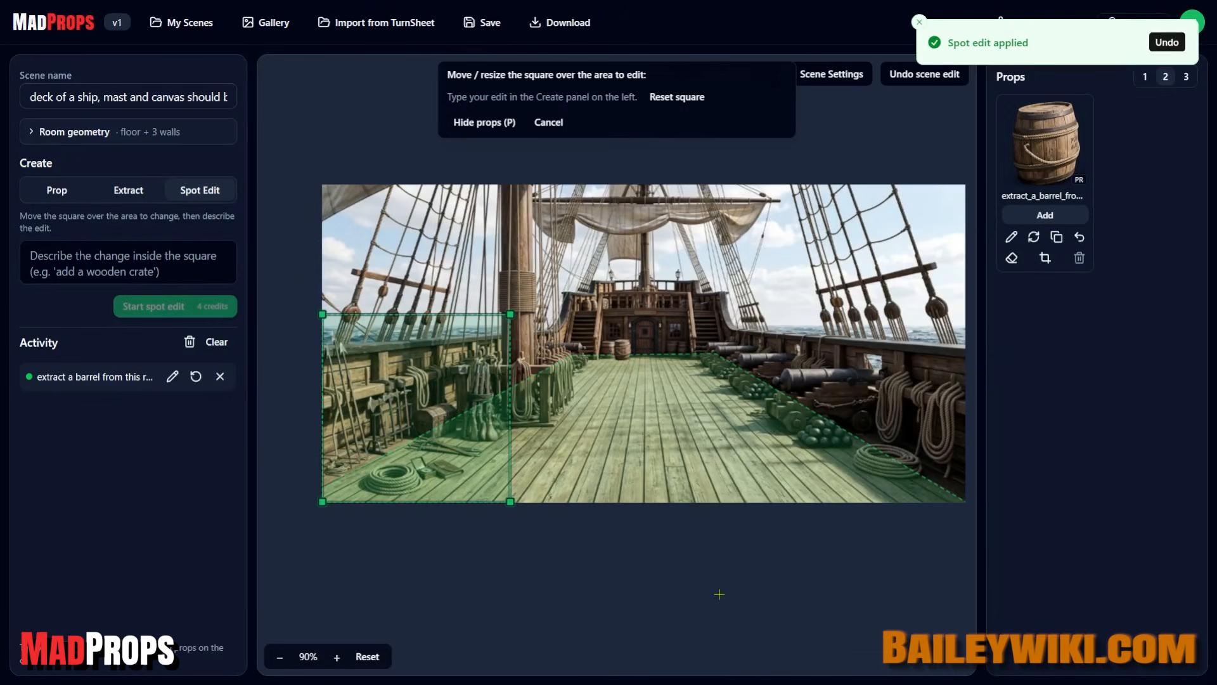
left_click_drag(511, 313, 541, 282)
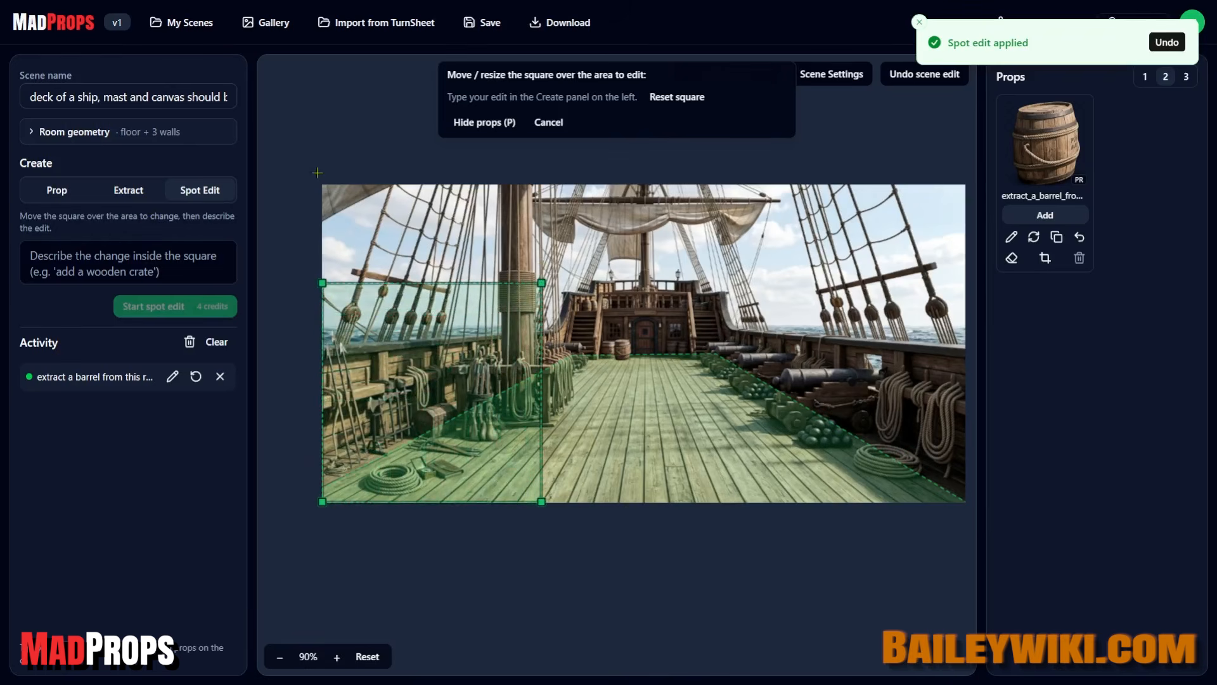
Add another copy of the barrel prop, scaled down and standing on the deck in front of the large mast
left_click(61, 190)
left_click(1025, 215)
left_click_drag(418, 391, 528, 347)
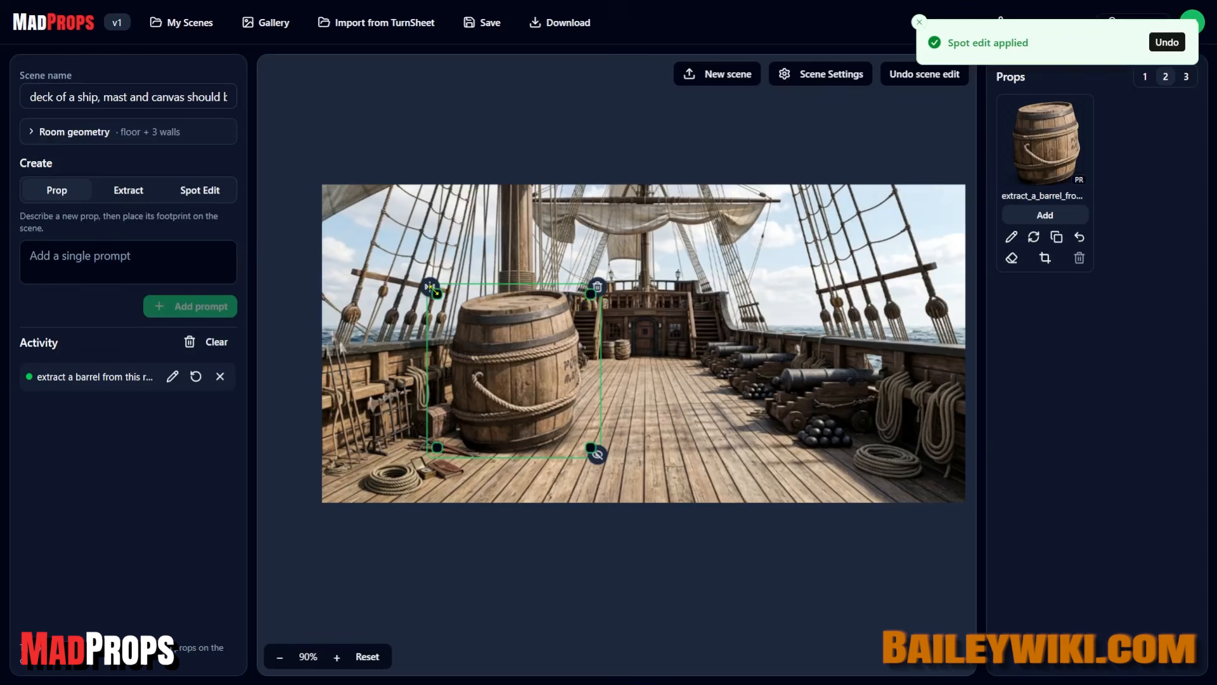
left_click_drag(437, 291, 526, 416)
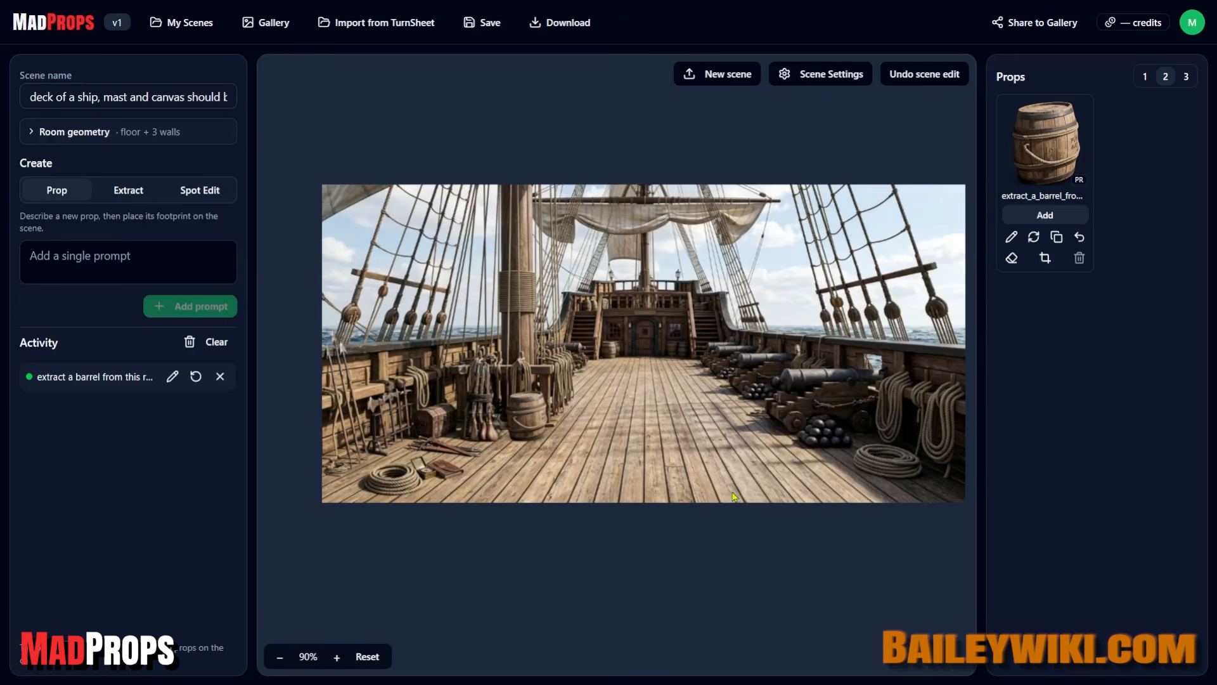
Generate a "capstan" prop with a floor footprint in the middle of the deck and an enlarged crop square centred over it
left_click(111, 256)
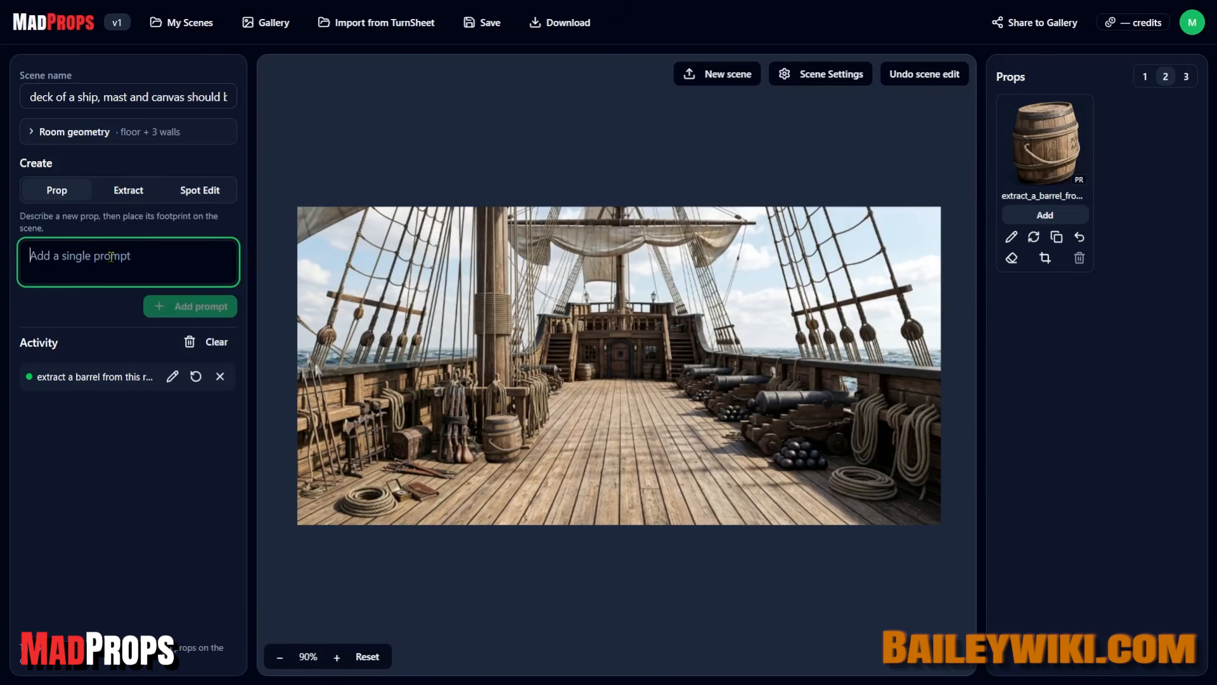
type("capstan")
left_click(222, 310)
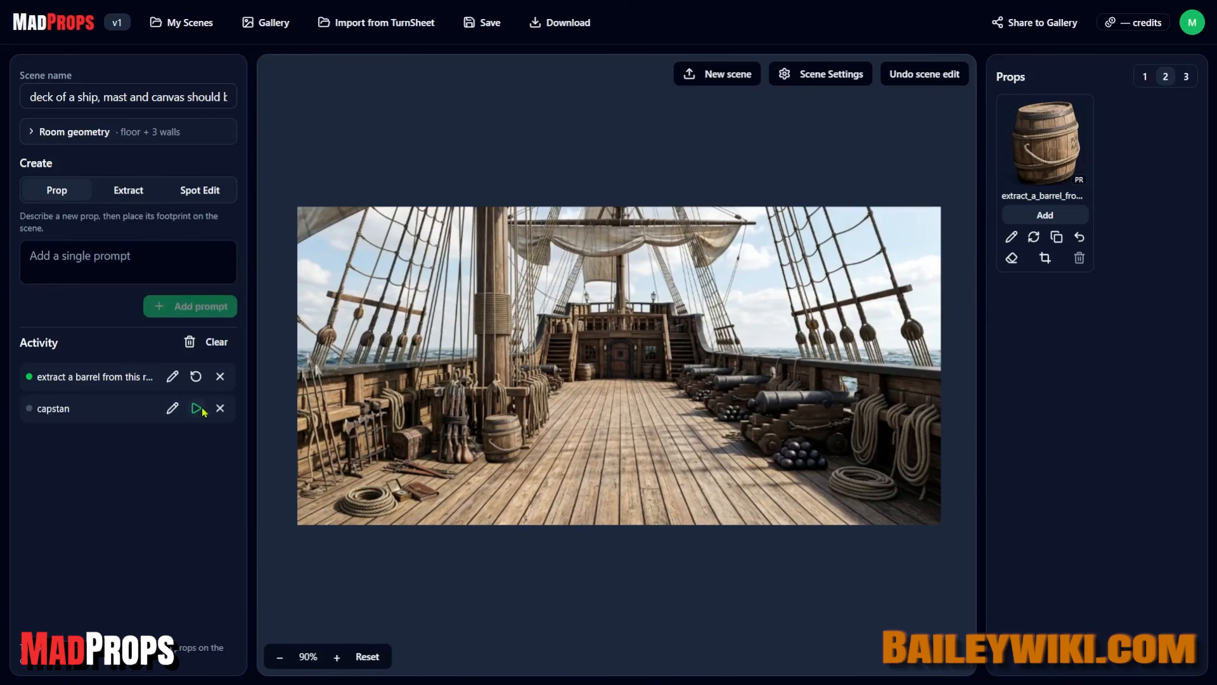
left_click(197, 409)
left_click_drag(585, 443, 643, 418)
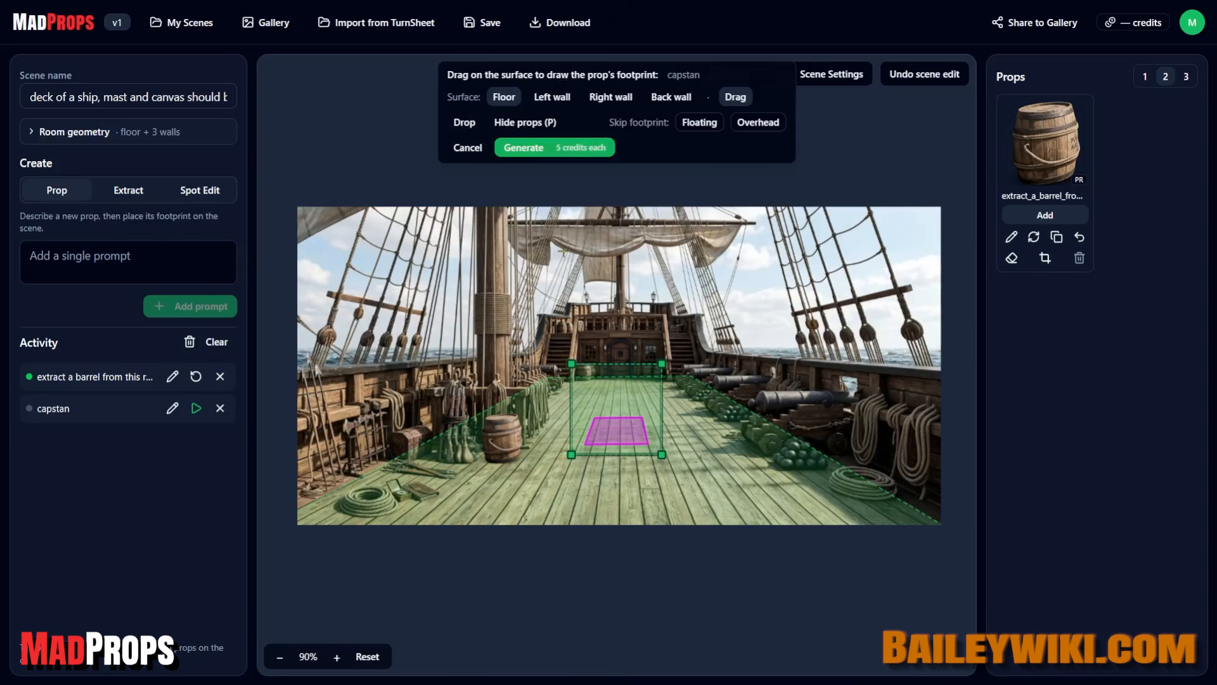
left_click_drag(571, 364, 552, 345)
left_click_drag(609, 375, 620, 373)
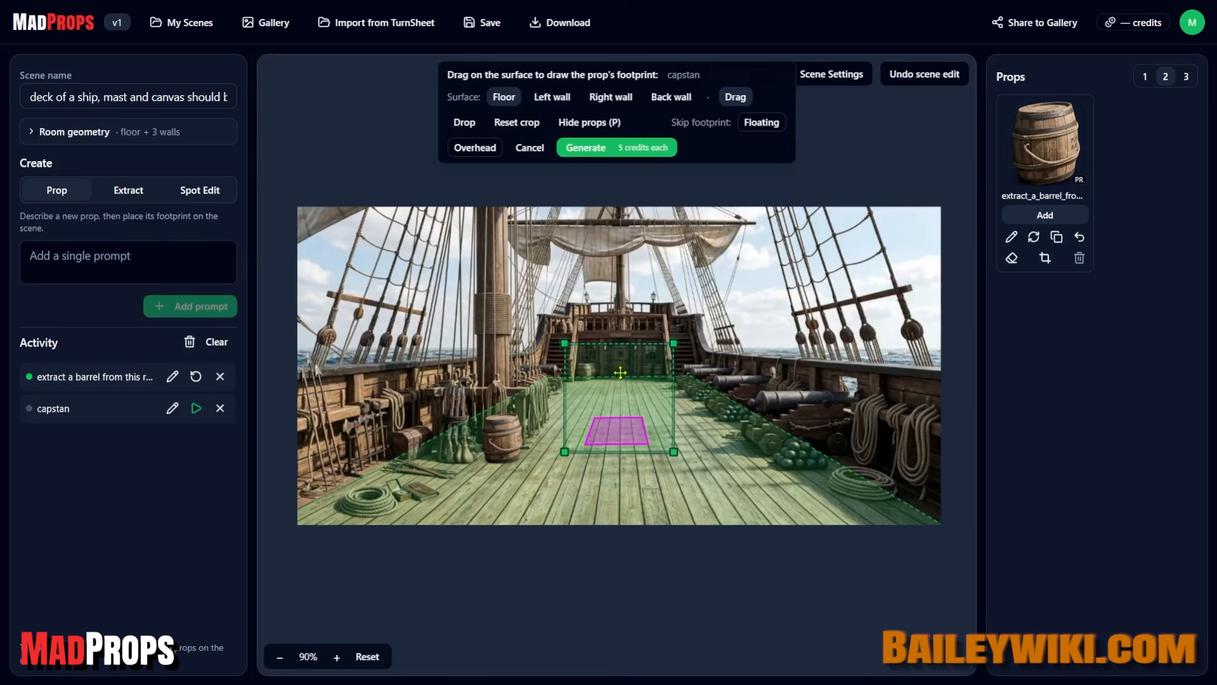
left_click(628, 152)
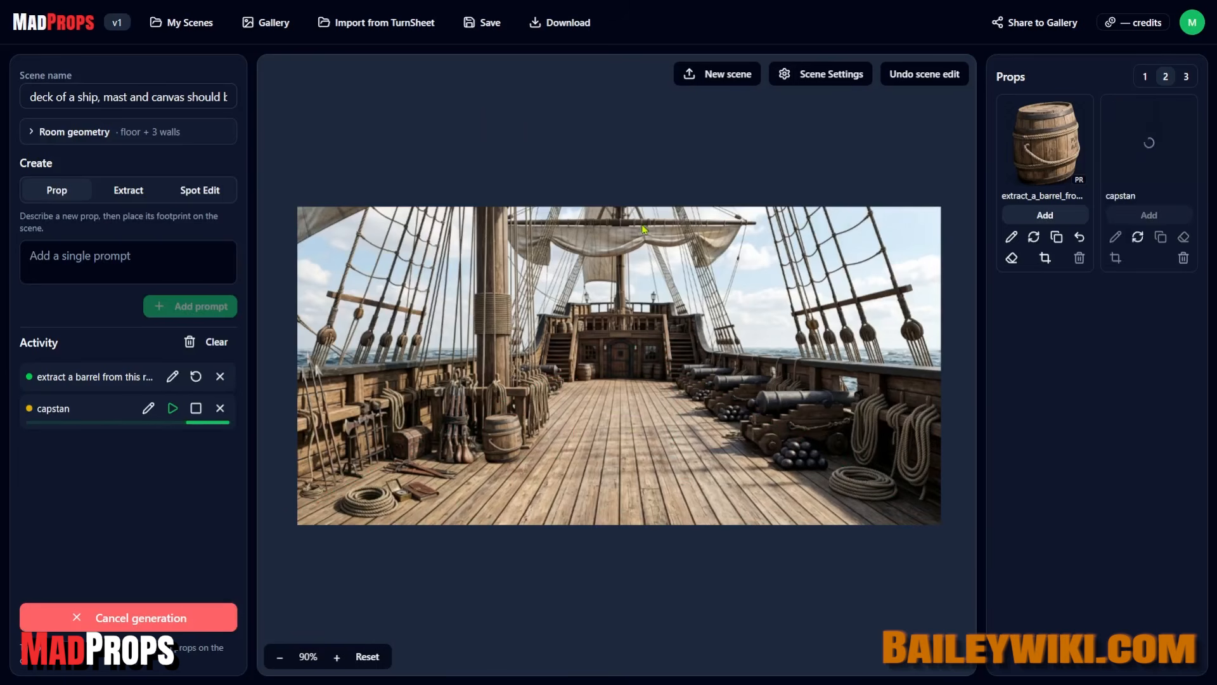
Generate a "mop and bucket of water" prop with a floor footprint in front of the cannonballs on the deck's right side
left_click(58, 268)
type("mop and bucket of water")
key("Return")
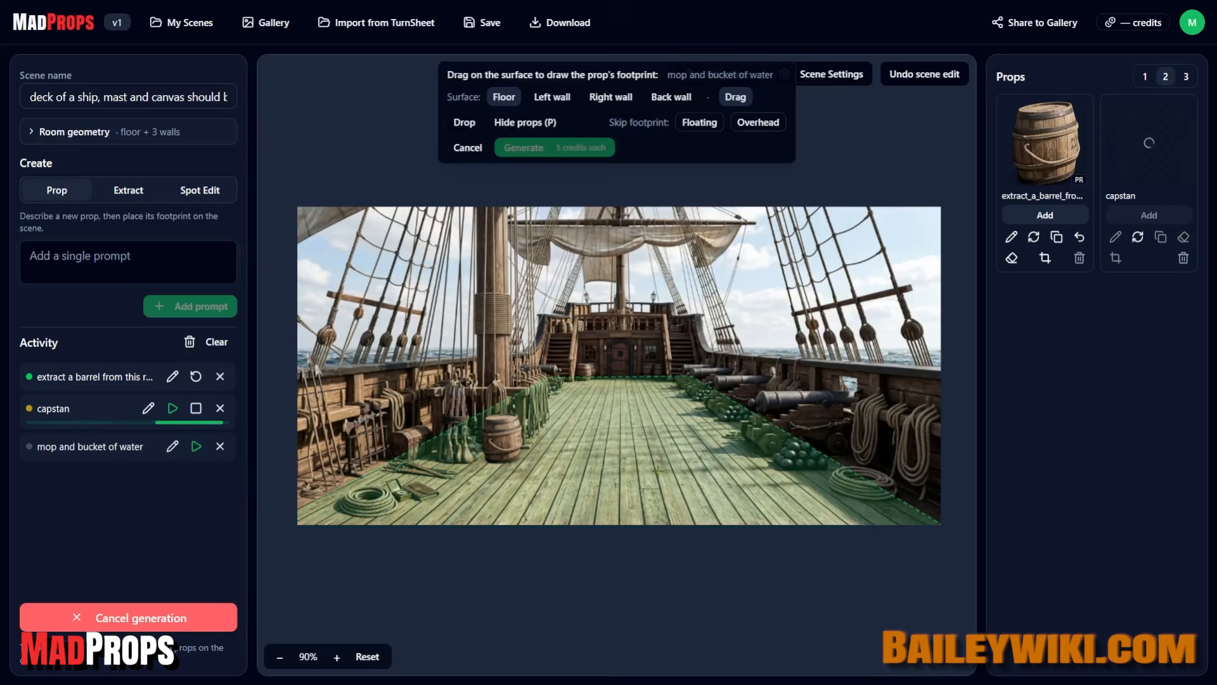
left_click_drag(758, 498, 824, 500)
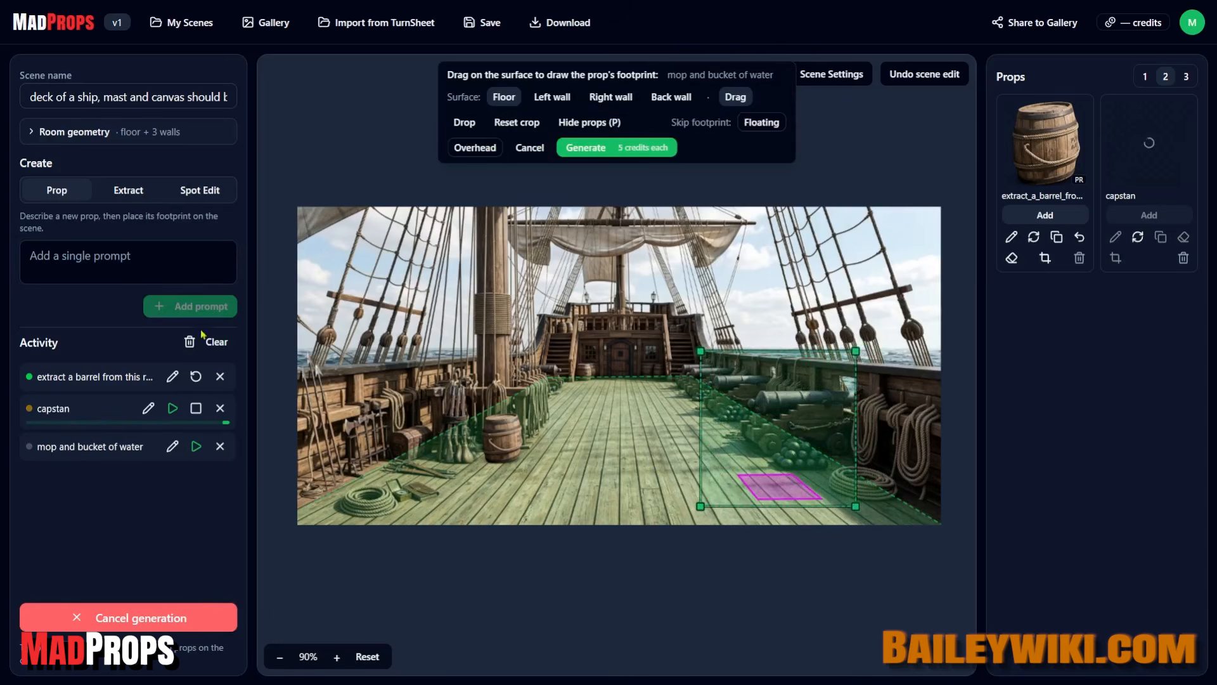
left_click(605, 142)
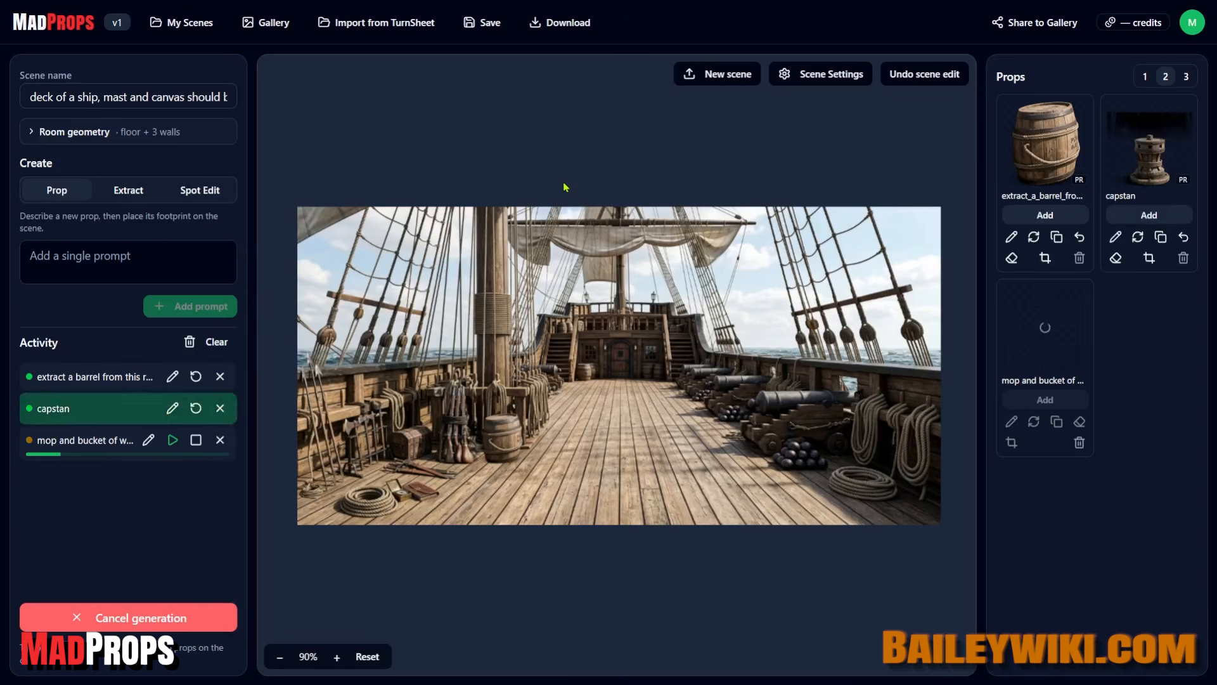
Add the capstan prop to the scene, scaled down and standing in the middle of the deck
left_click(1150, 214)
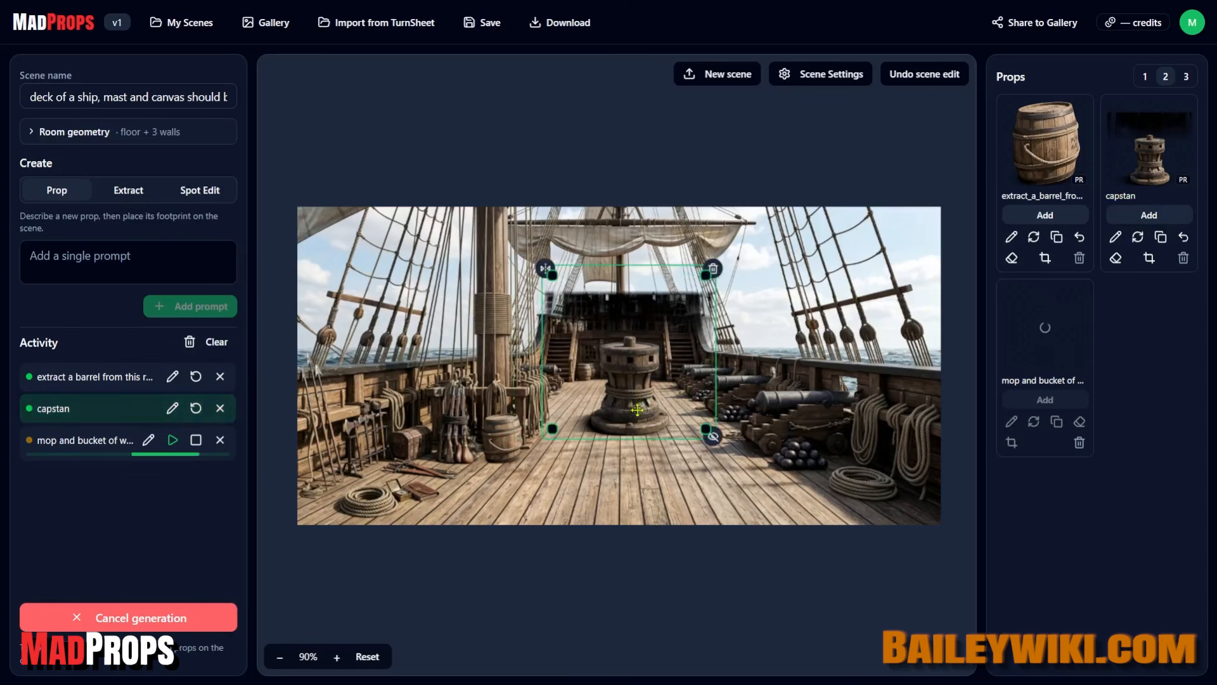
left_click_drag(548, 288, 594, 332)
left_click_drag(643, 409, 623, 403)
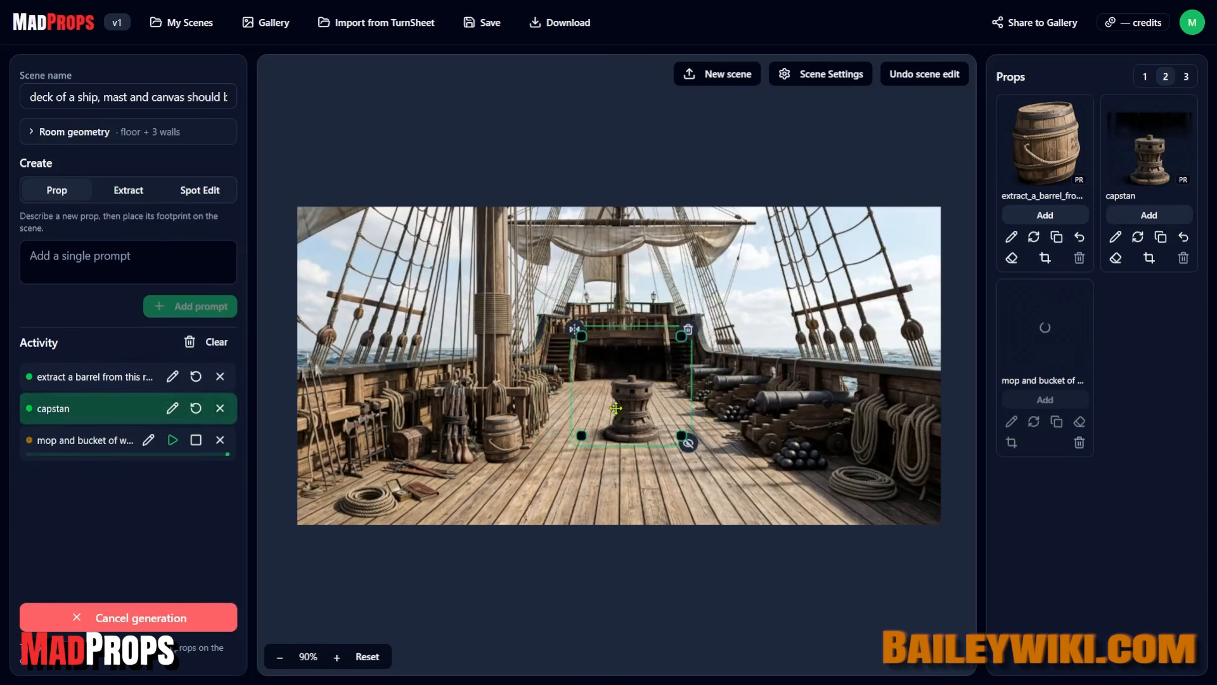
Preview the capstan prop's image, and clean up the backgrounds of the capstan and the mop and bucket props
left_click(1149, 146)
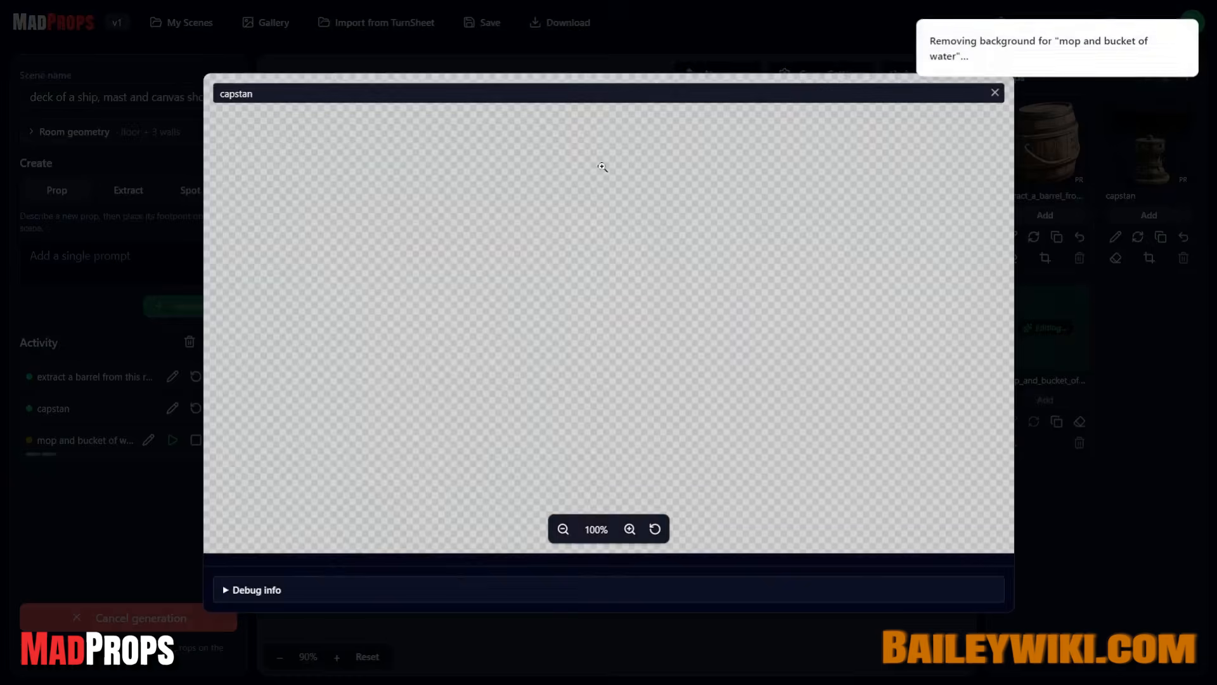
left_click(995, 93)
left_click(1110, 163)
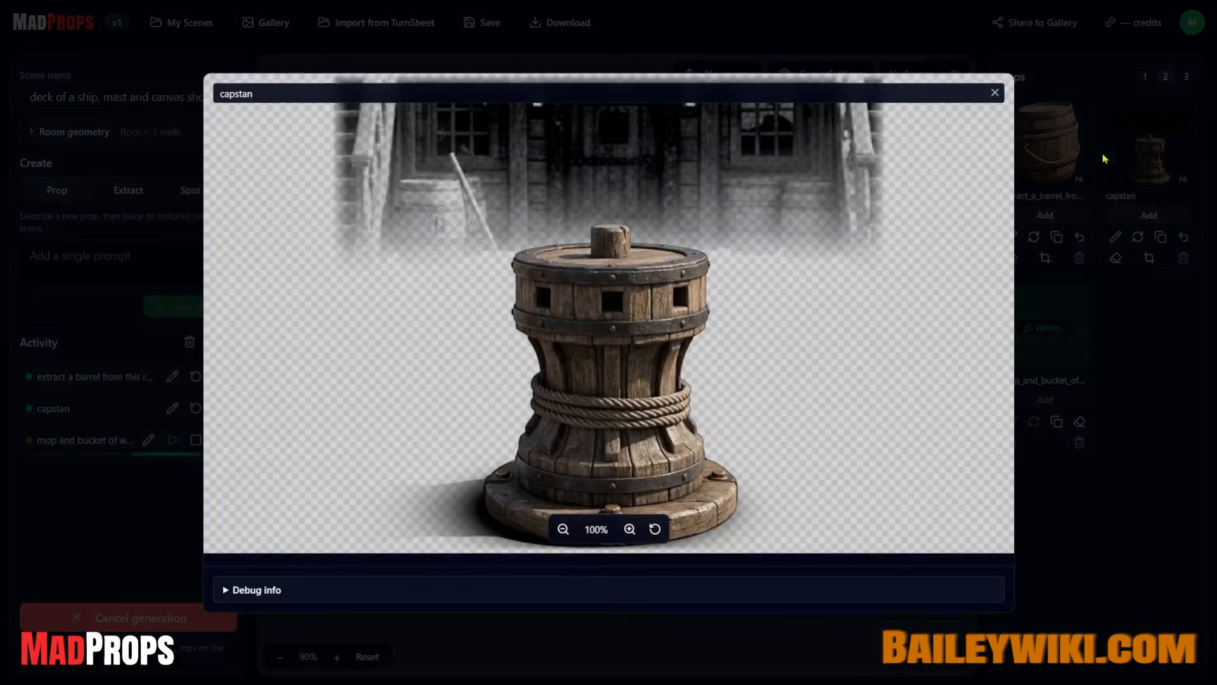
left_click(995, 94)
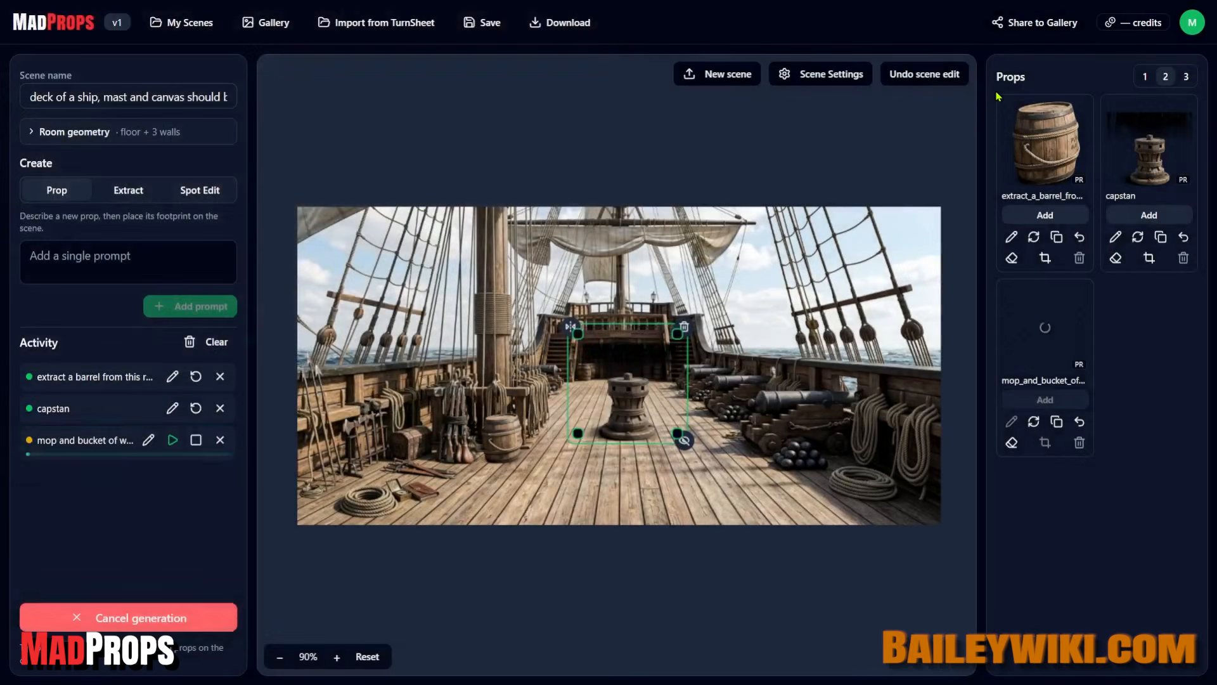
left_click(1118, 261)
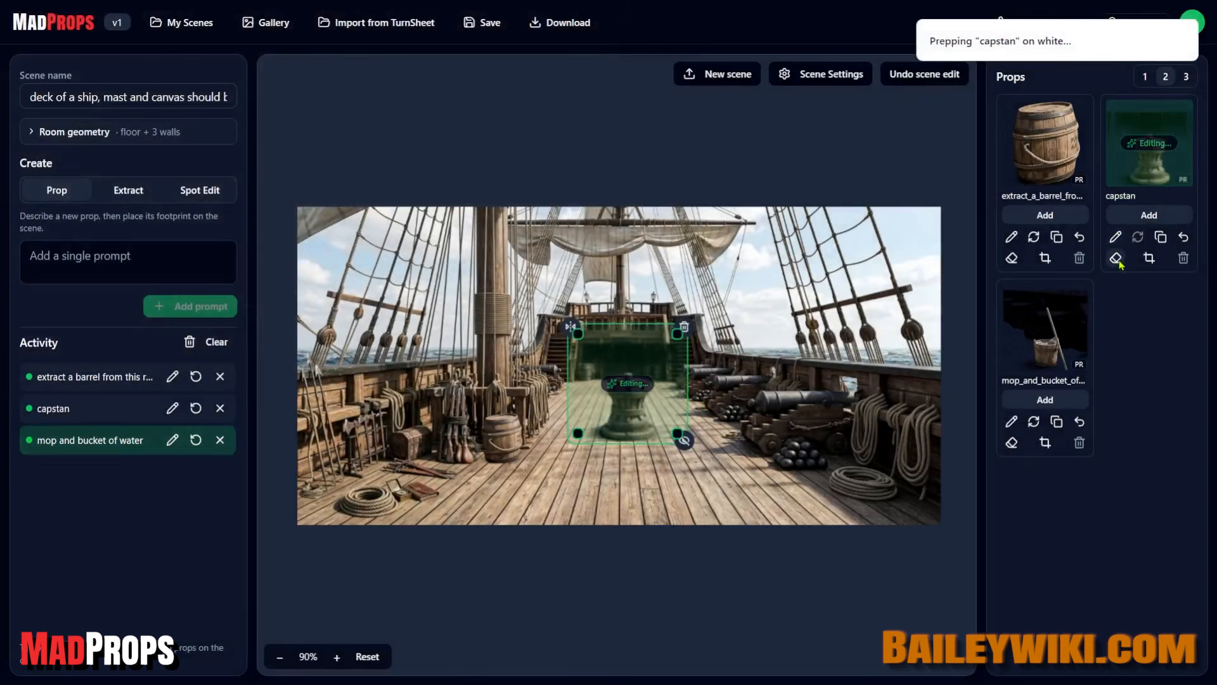
left_click(1012, 443)
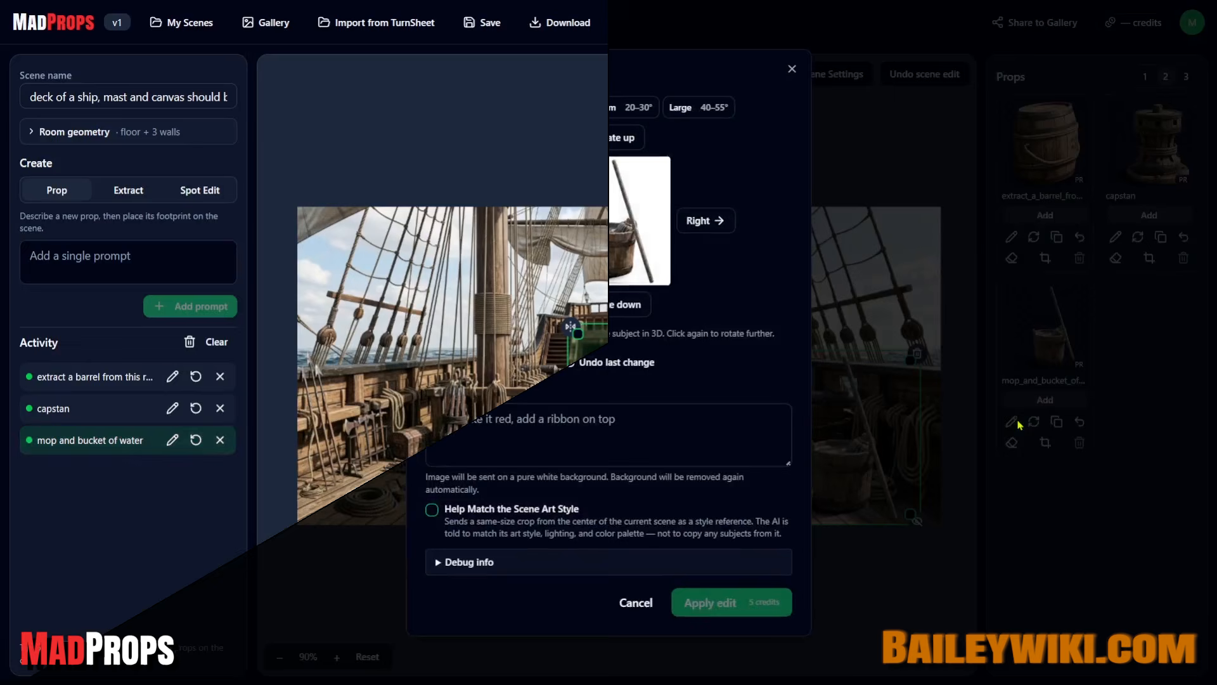
AI-edit the mop and bucket prop with "make the shaft of wood have a hanging head of a mop on top" and shrink it beside the cannonballs
left_click(592, 426)
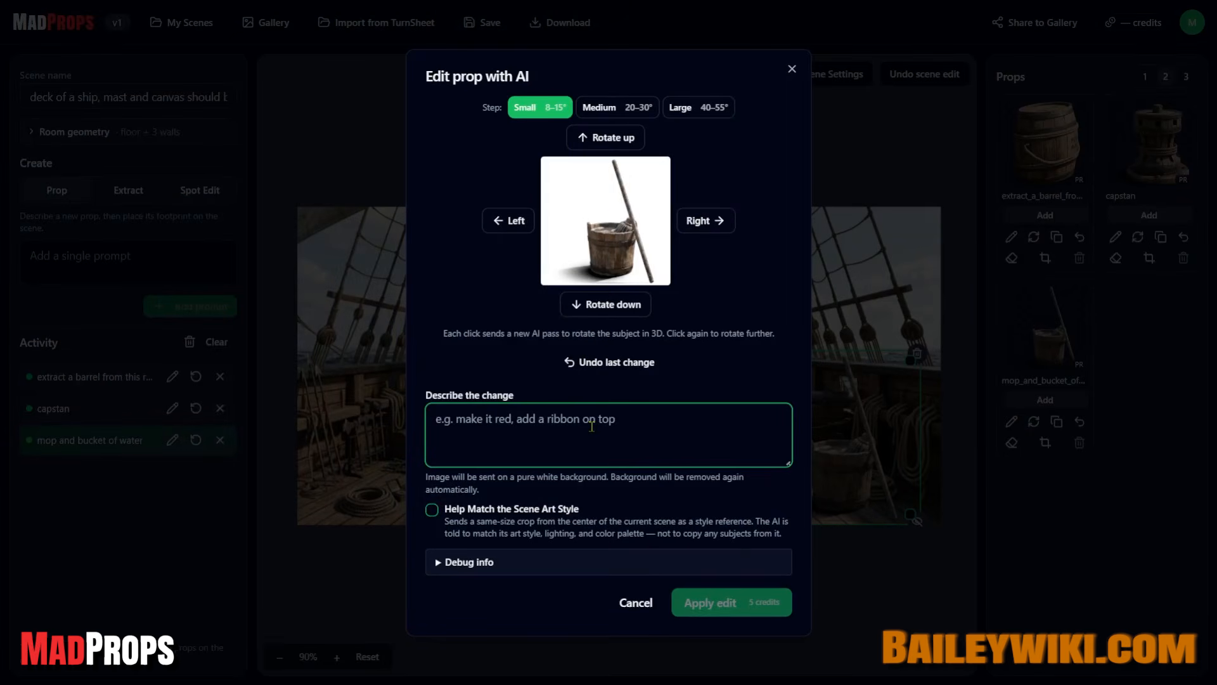
type("make the shaft of wood have  a hanging head of a mop on top")
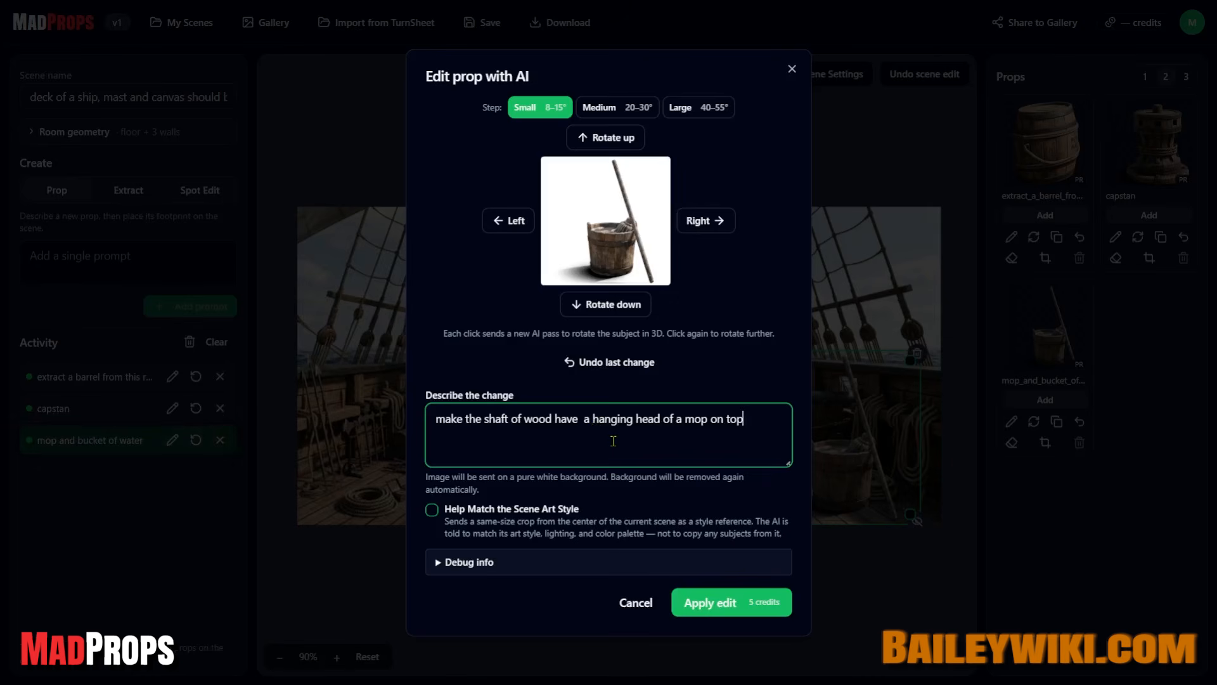
left_click(705, 603)
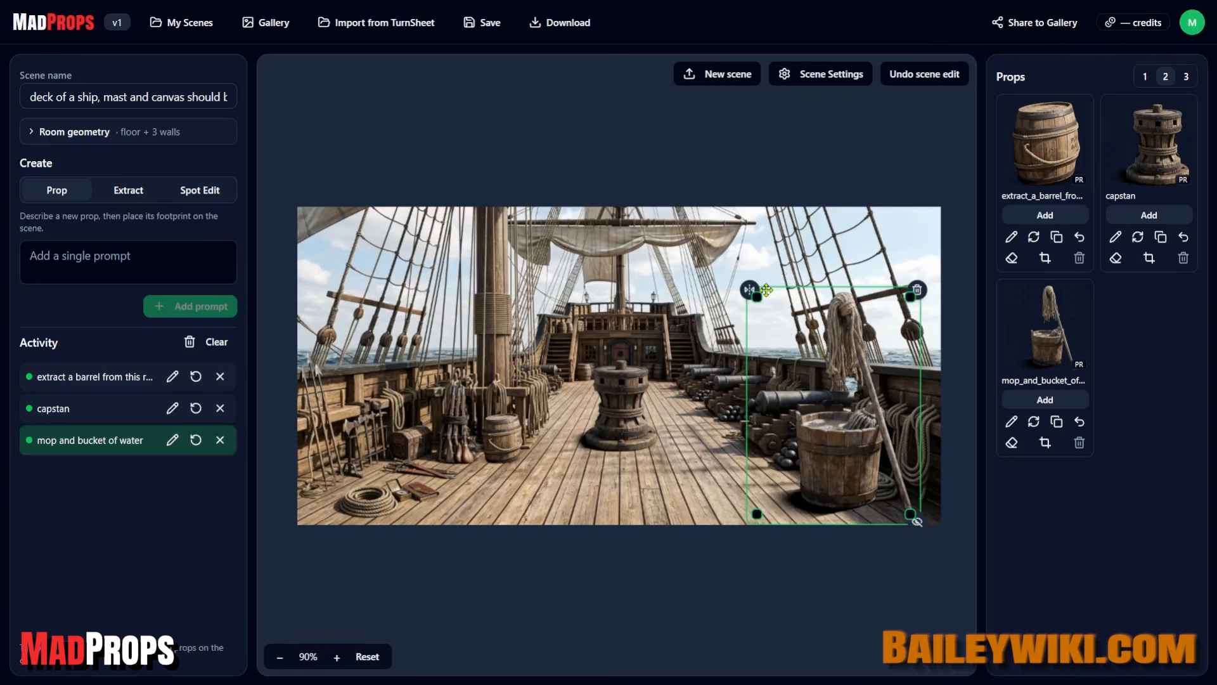
left_click_drag(767, 289, 868, 490)
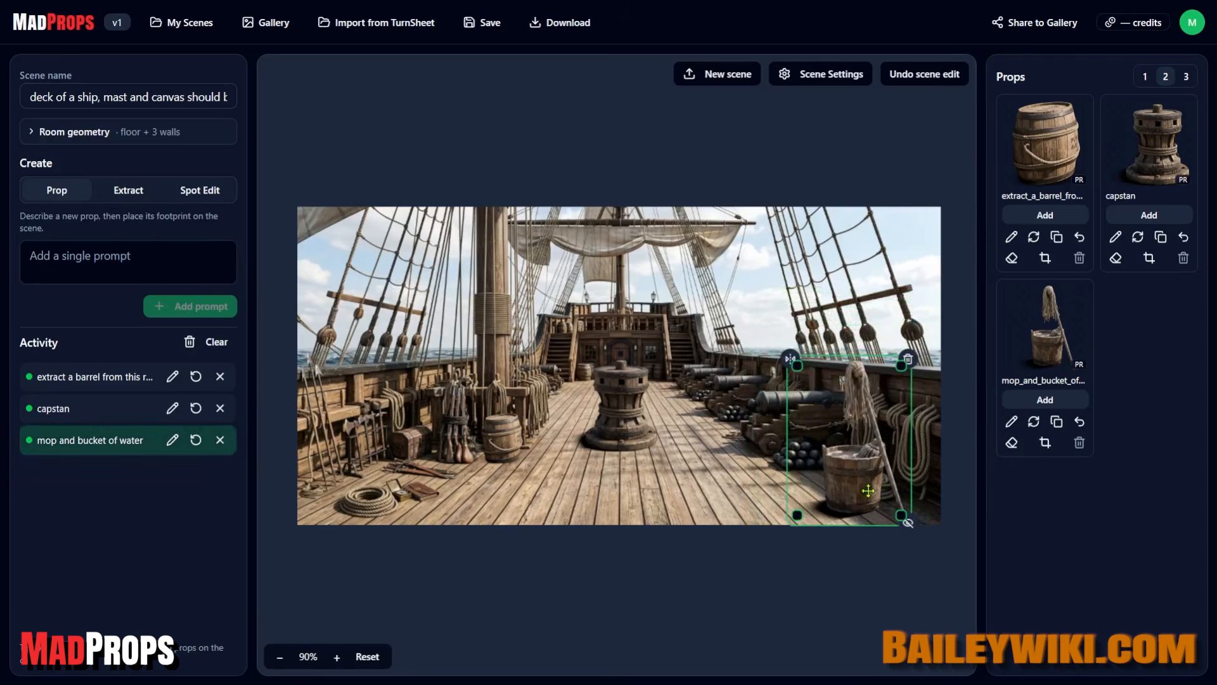
left_click(724, 585)
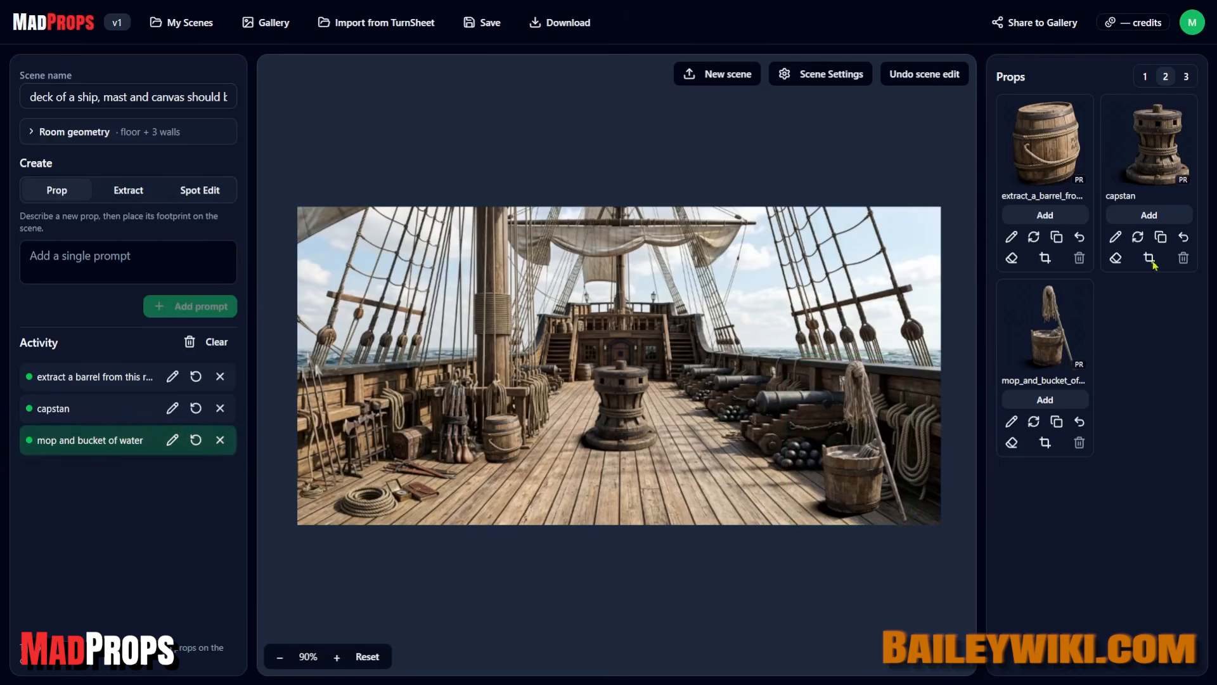
Clone the capstan prop and AI-edit the clone: "add boards in the holes, where the people will be able to push. don't change anything, only add the boards."
left_click(1161, 236)
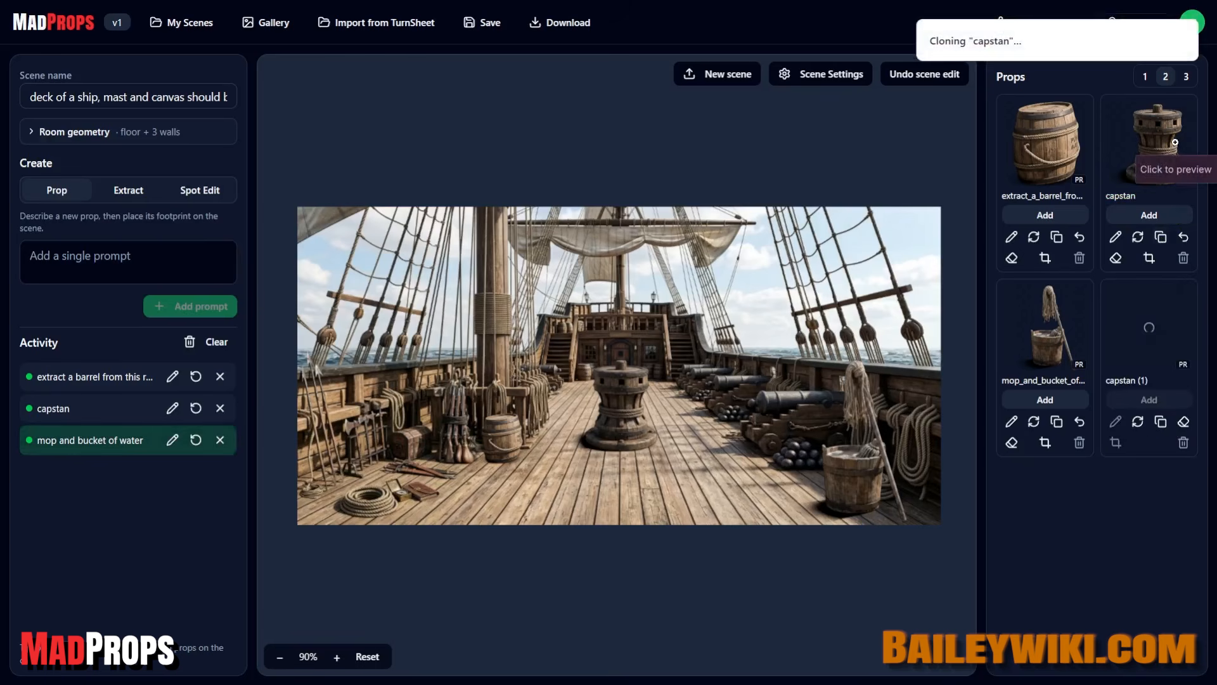
left_click(1116, 421)
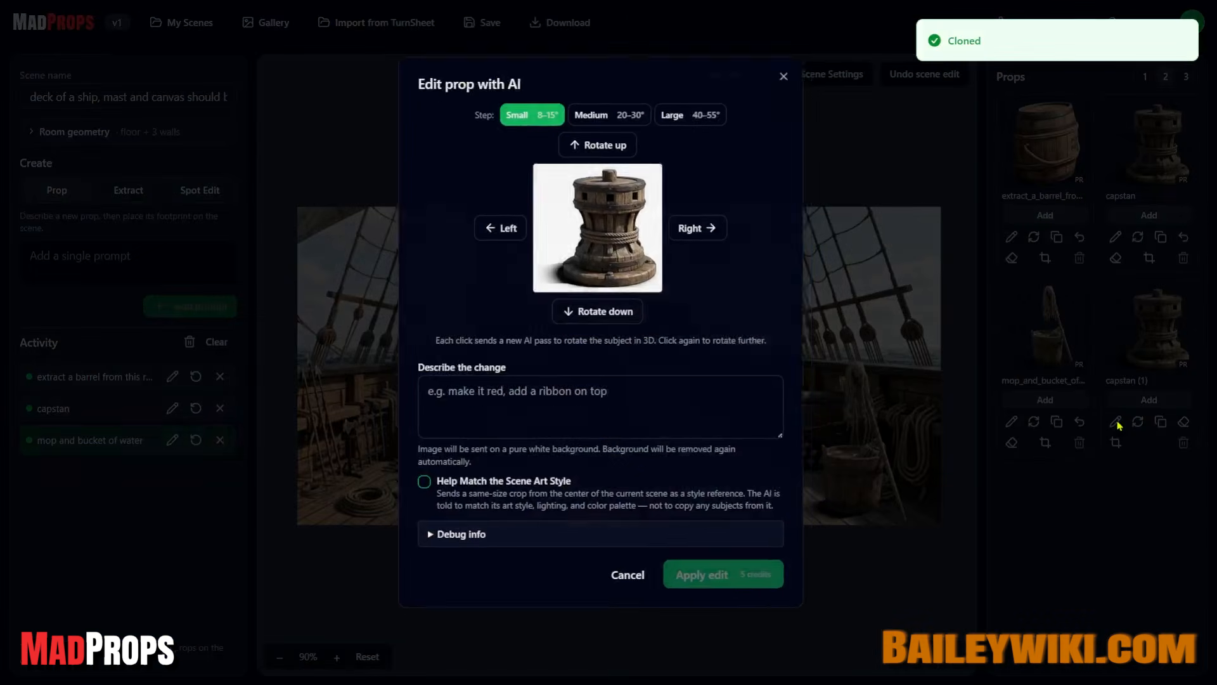
left_click(625, 413)
type("add boards in the holes, where the people will be able to push, don't change anything, only add the boards")
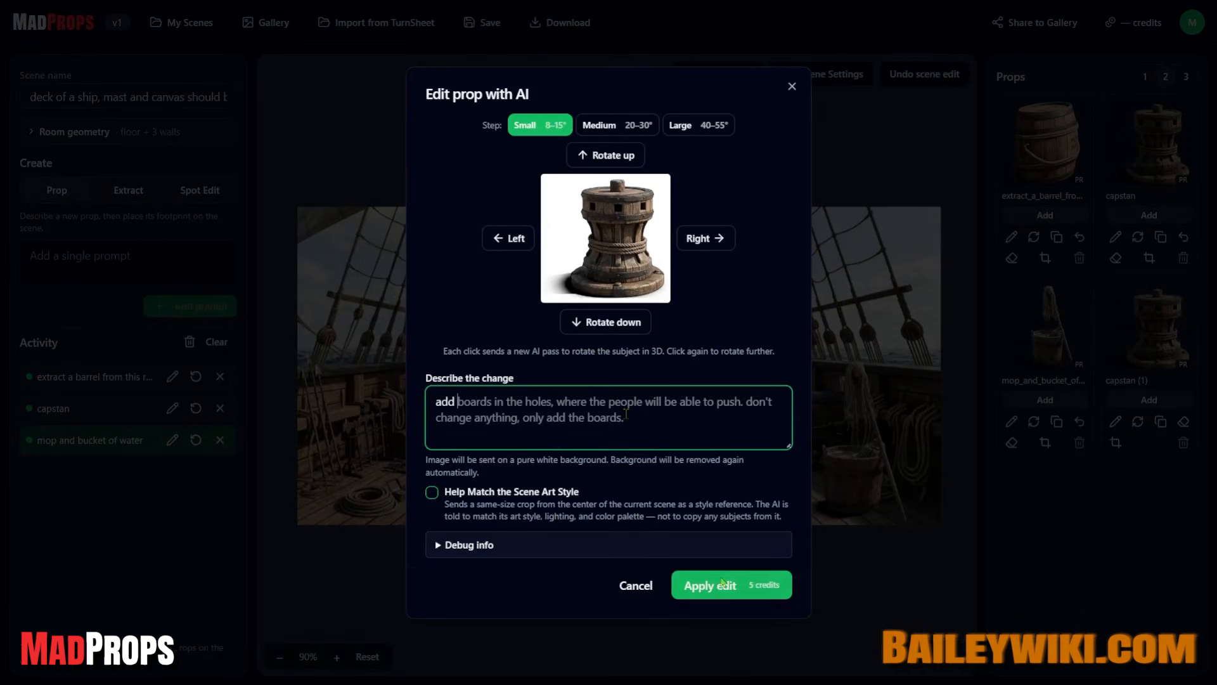
left_click(731, 585)
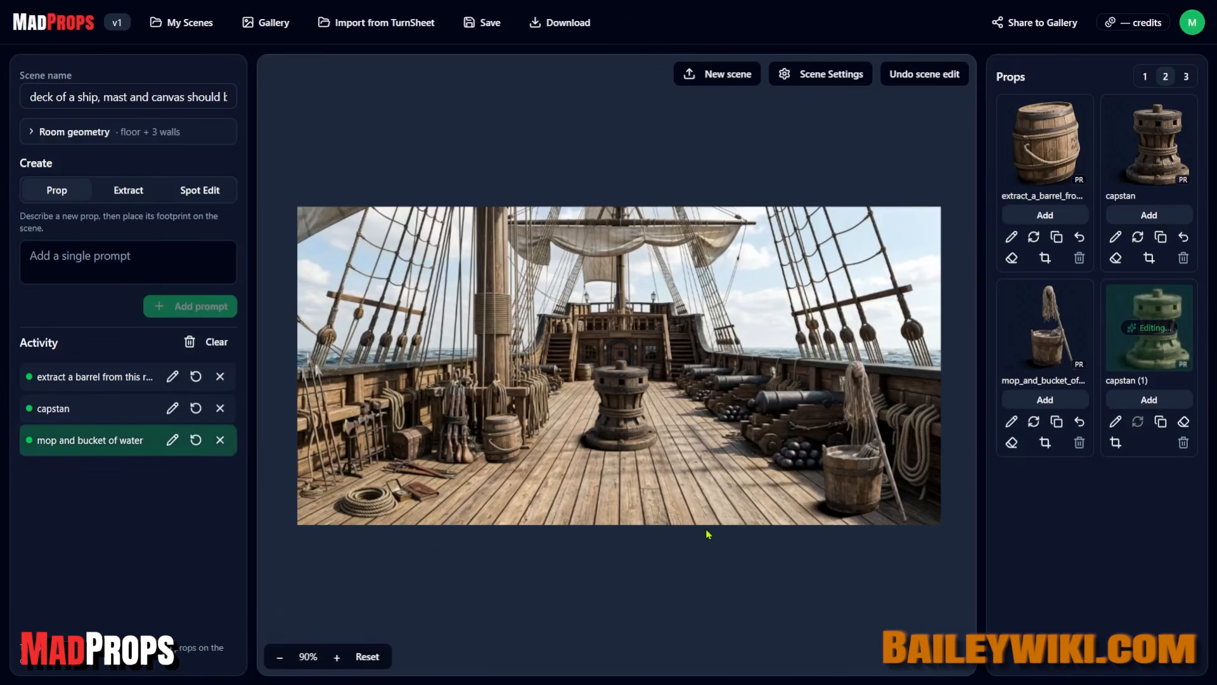
Overlay the cloned capstan, scaled down, on the existing capstan in the deck's middle and toggle its visibility
left_click(1178, 402)
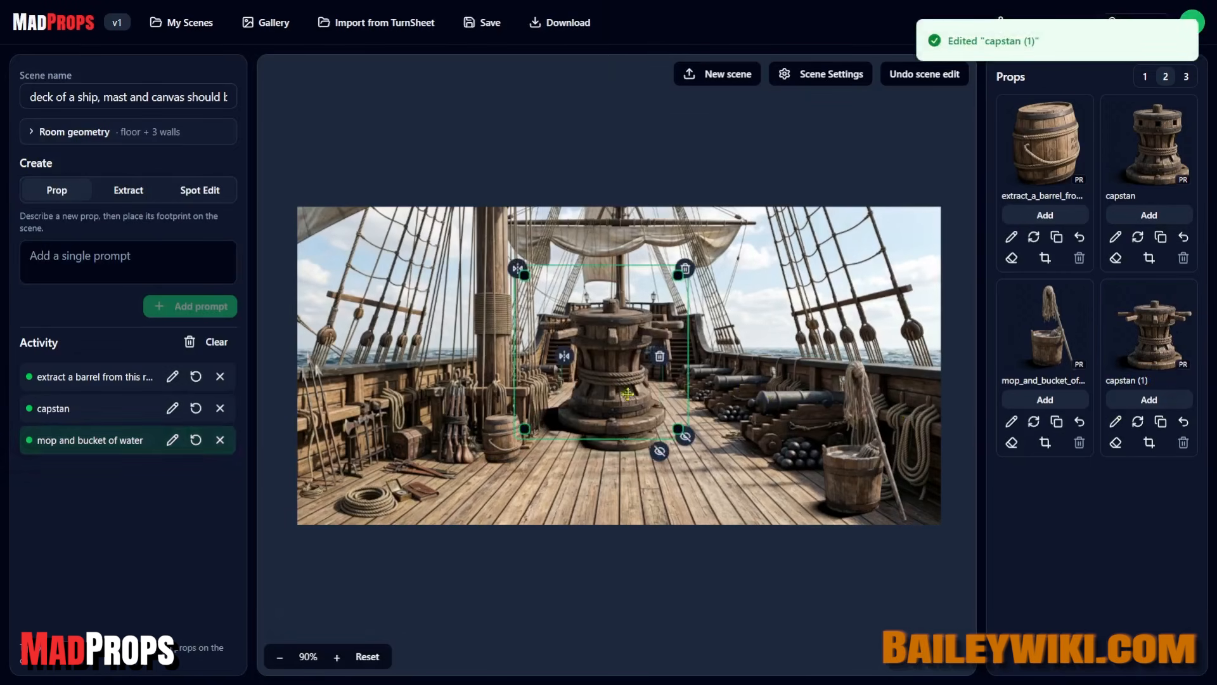
left_click_drag(631, 355, 663, 374)
left_click_drag(710, 295, 611, 346)
left_click(670, 455)
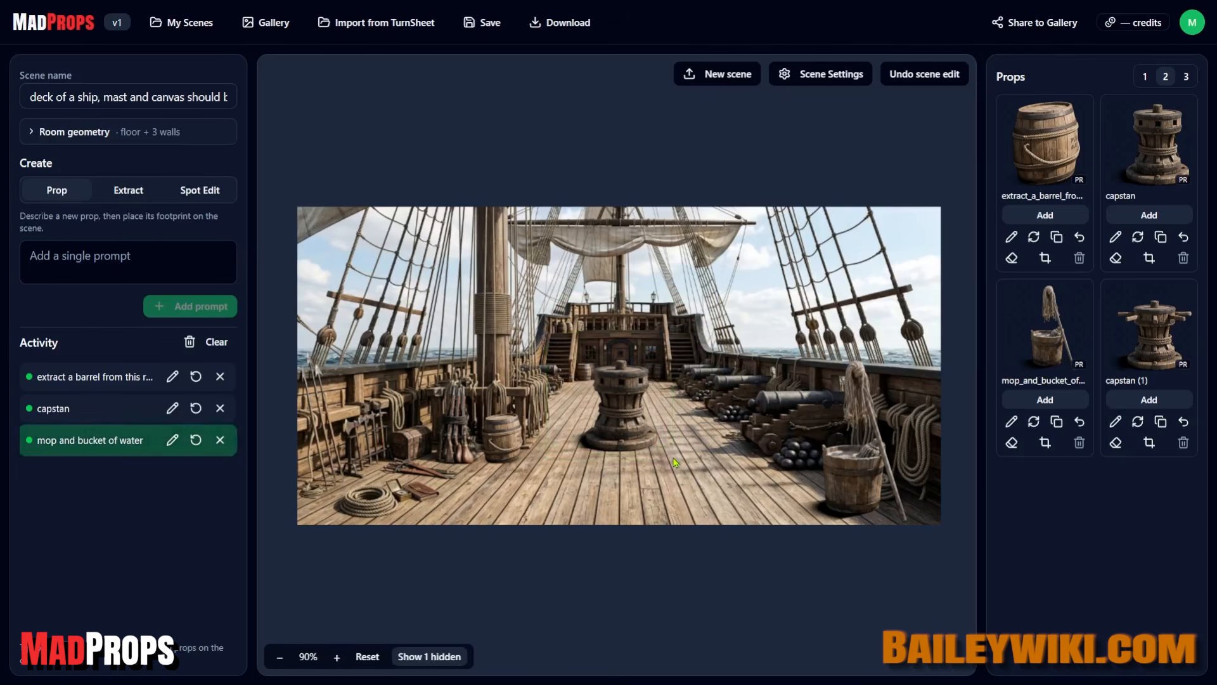
left_click(398, 655)
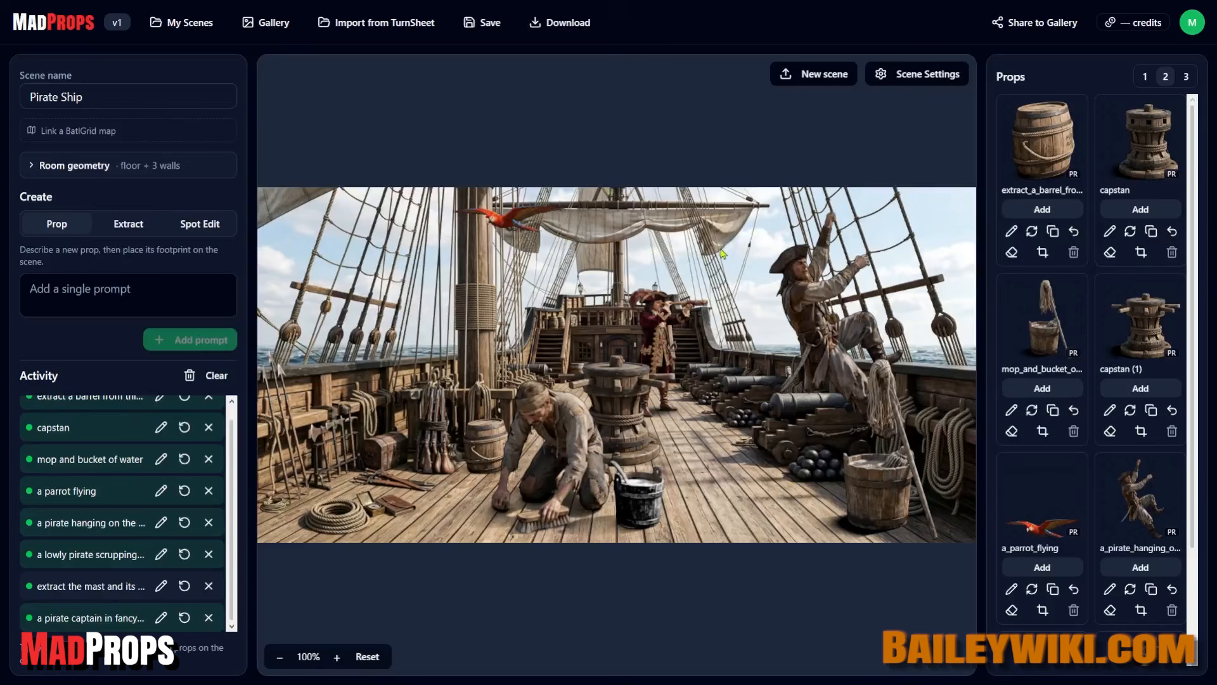
Publish the Pirate Ship scene to the public gallery, confirming the artwork rights and accepting the suggested listing details
left_click(1025, 24)
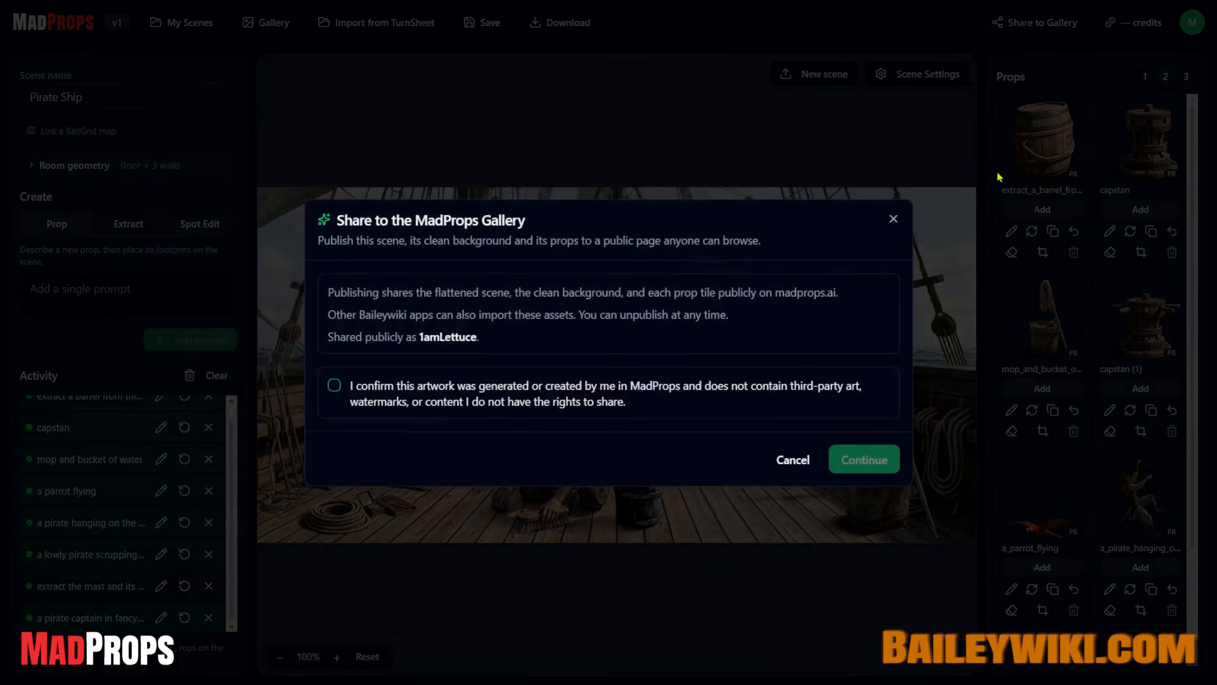
left_click(514, 389)
left_click(853, 461)
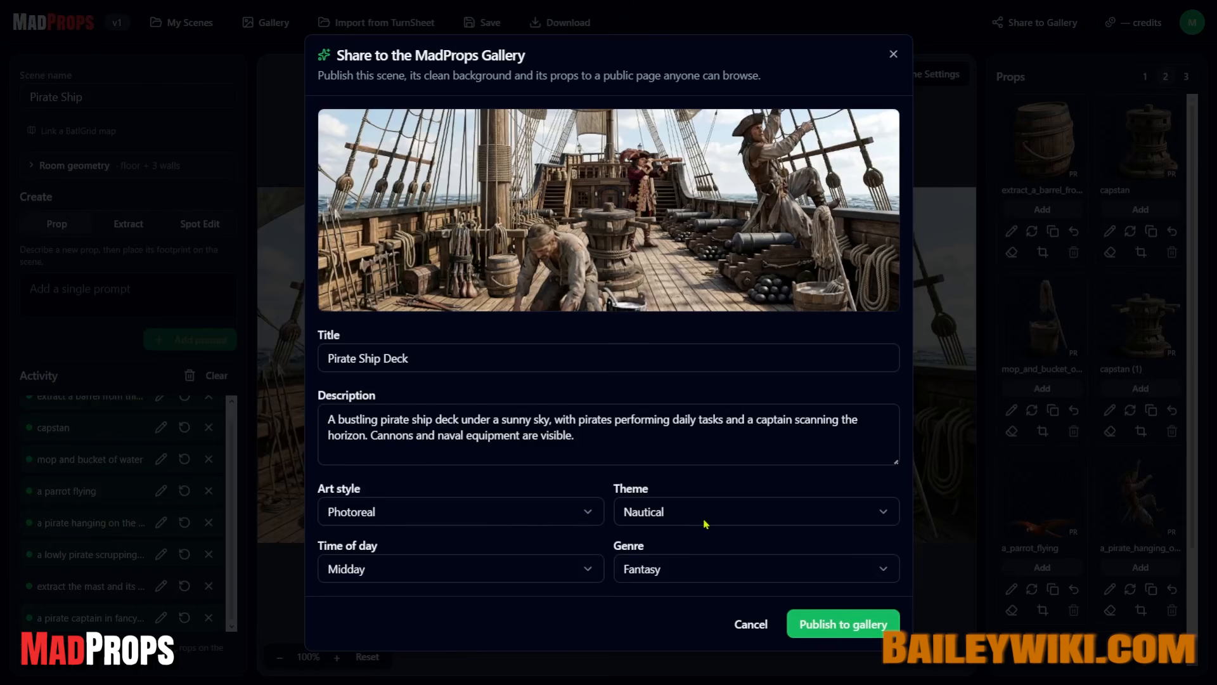
left_click(838, 627)
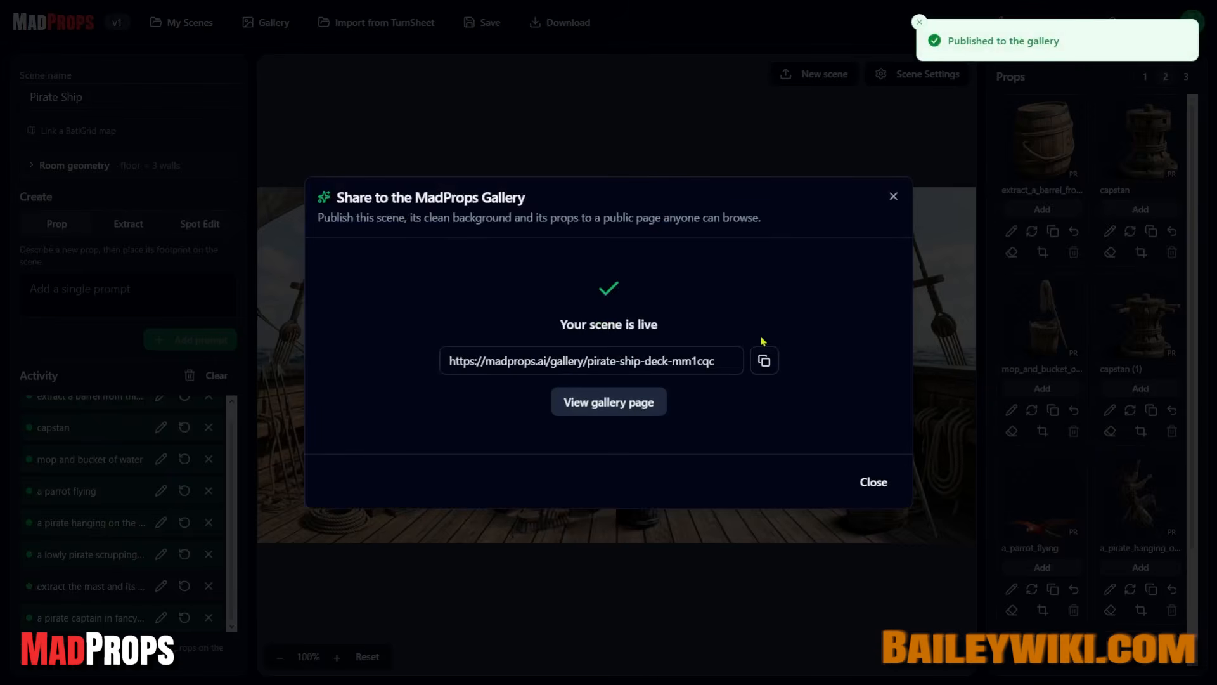
Open the published scene's gallery page and look through its props and the similar scenes
left_click(653, 403)
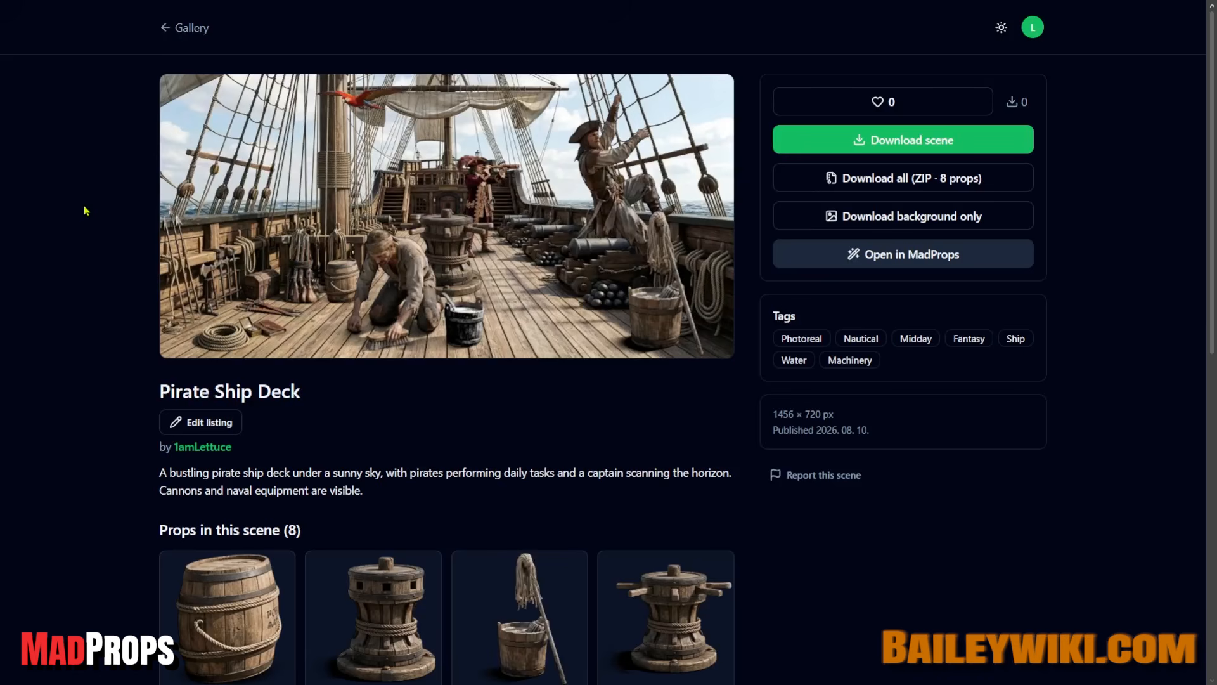
scroll(69, 241, "down", 10)
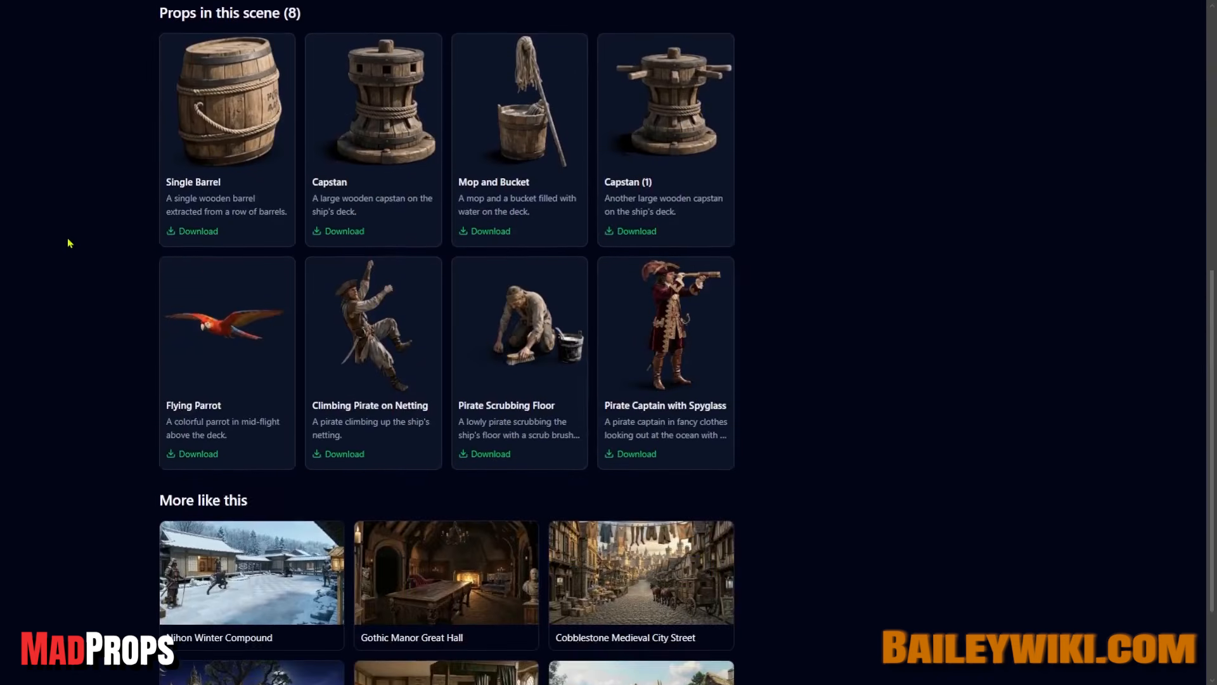
scroll(68, 243, "up", 9)
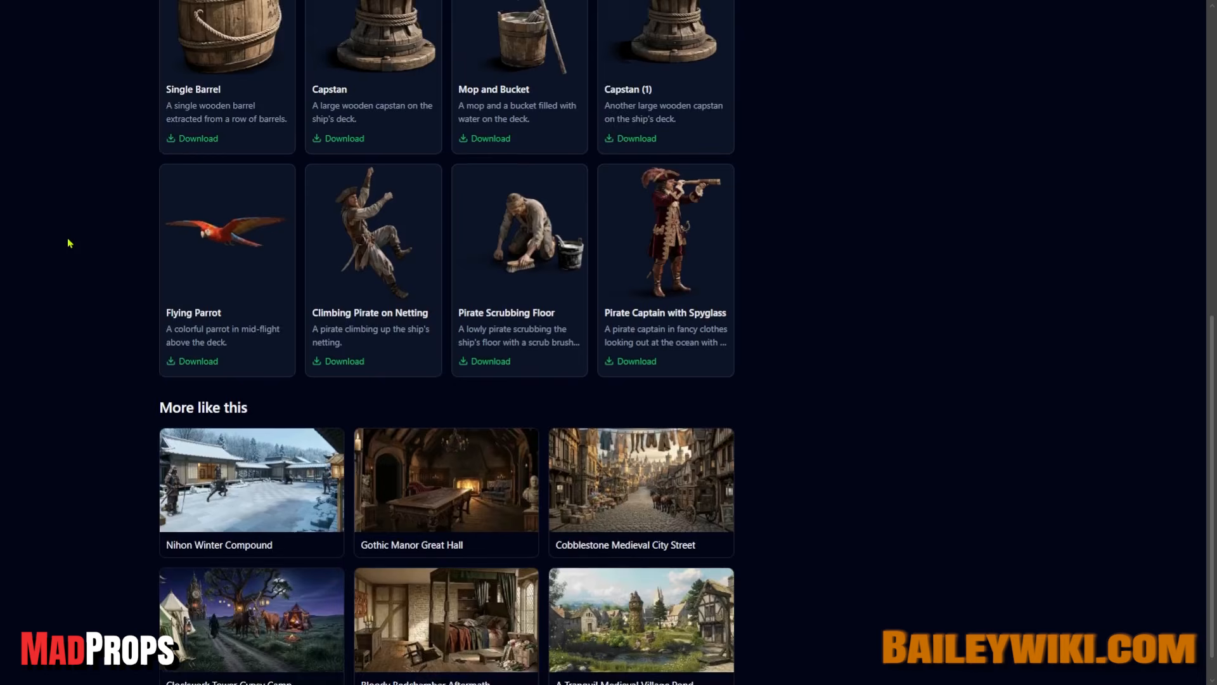
scroll(69, 241, "up", 1)
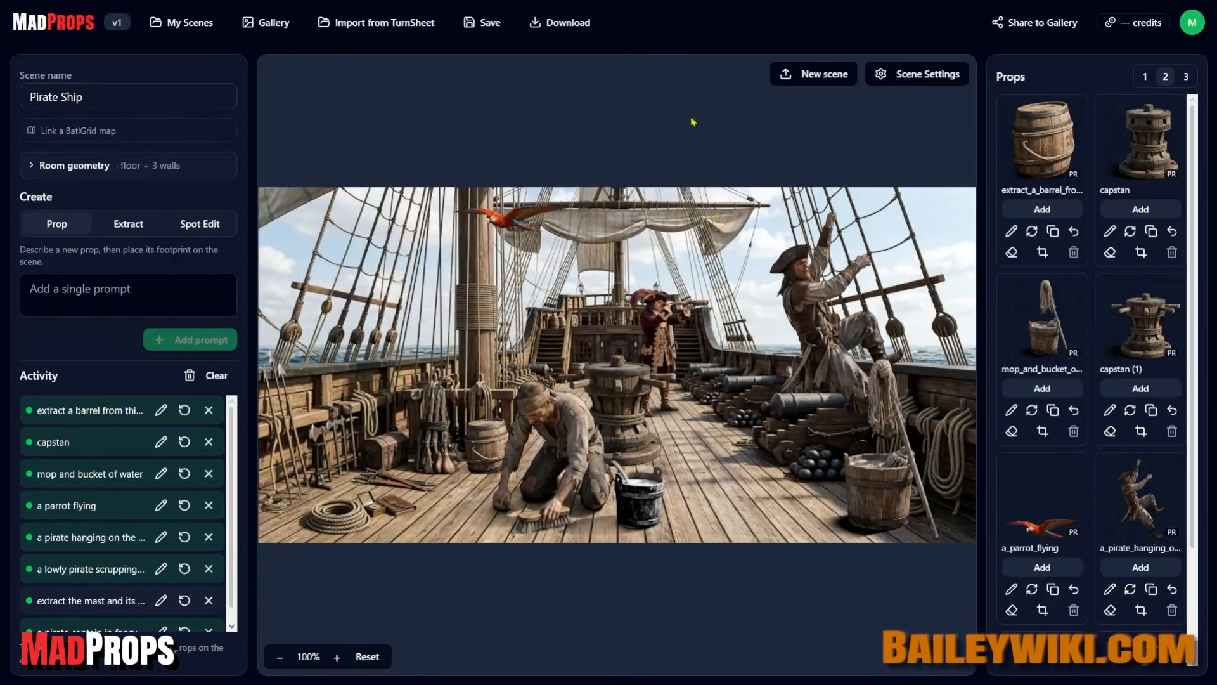
Download the Pirate Ship scene as a re-importable Scene + props (.zip) package
left_click(581, 29)
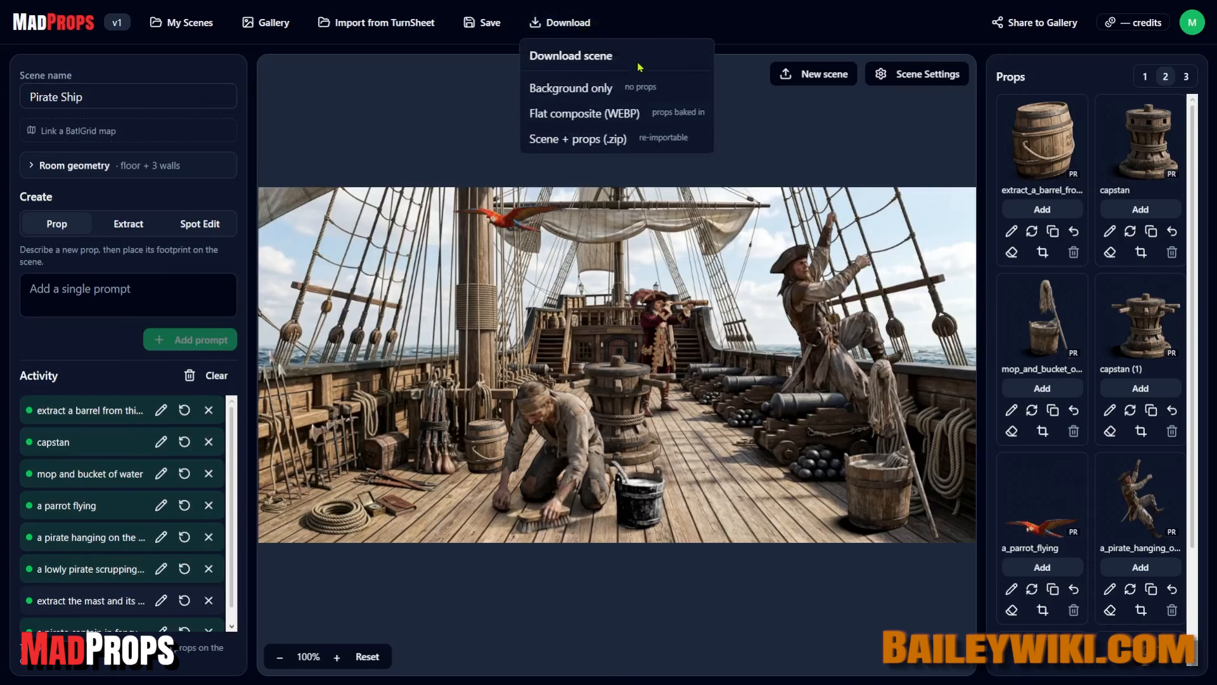
left_click(596, 140)
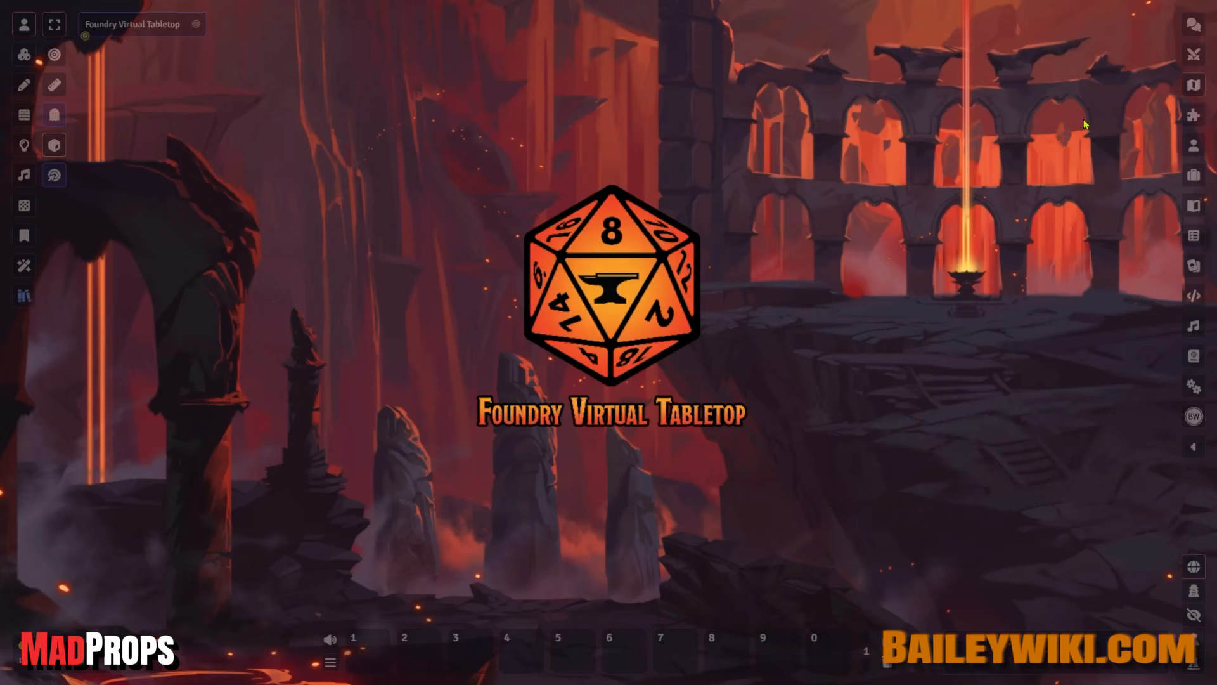
Switch to Foundry Virtual Tabletop and create a new scene with the default name
left_click(1191, 89)
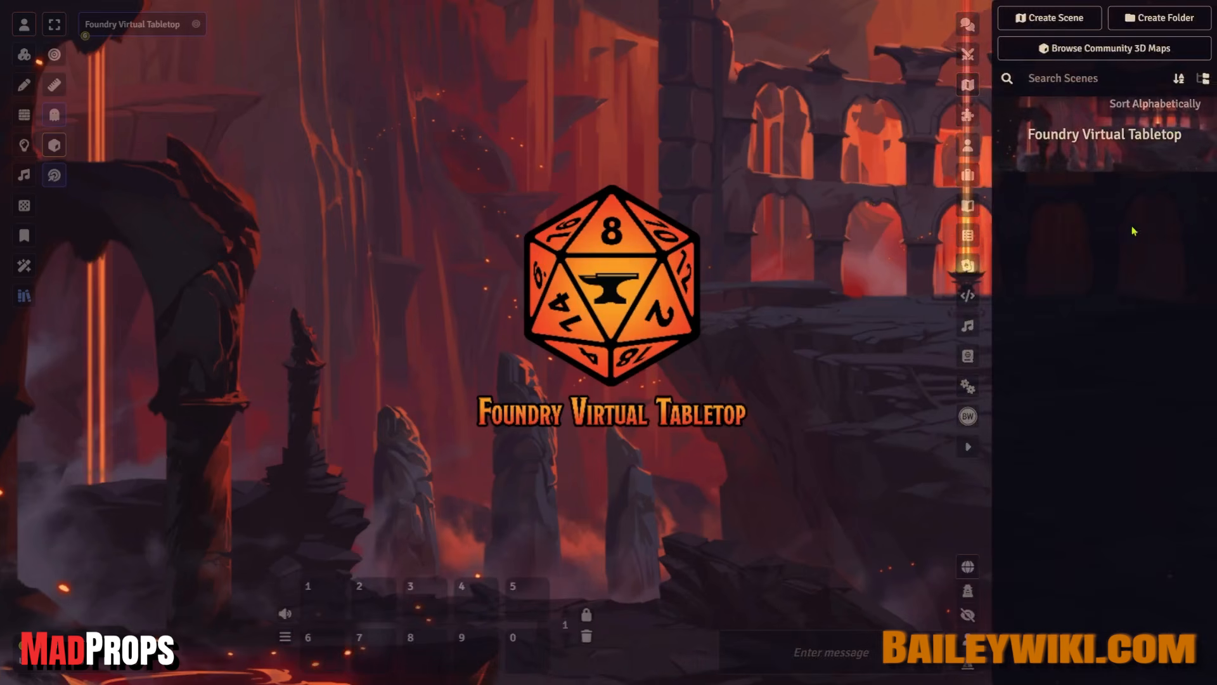
left_click(1051, 17)
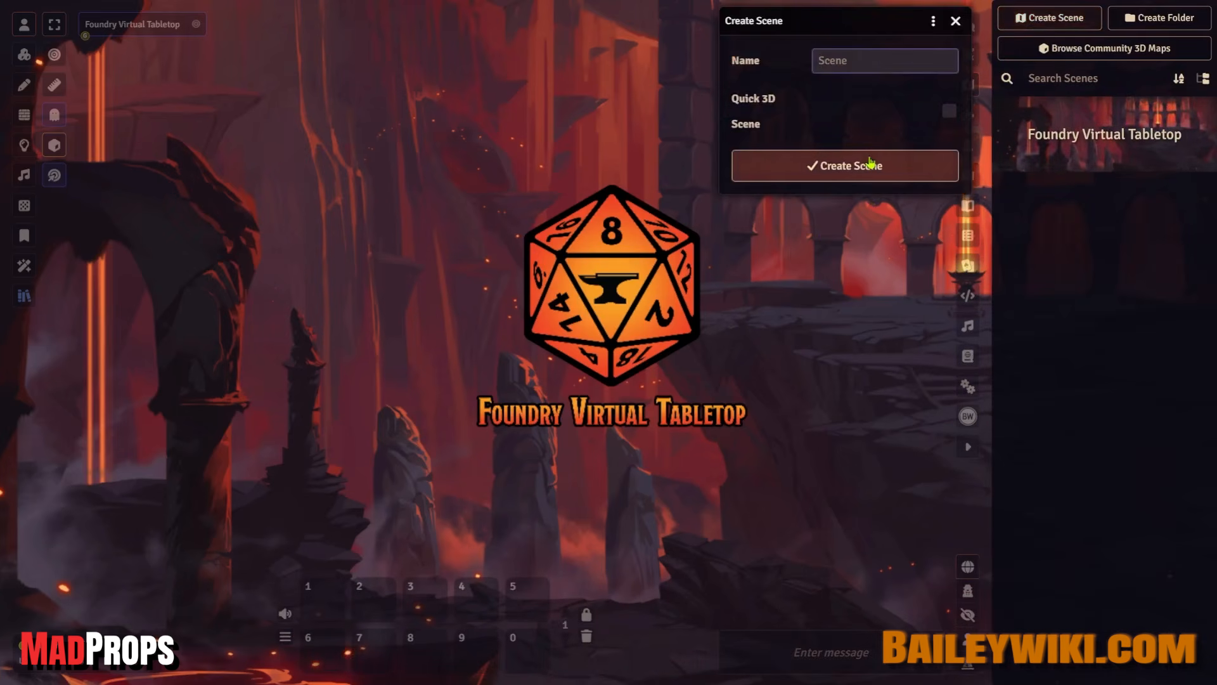
left_click(871, 162)
Import pirate-ship.zip into the new scene as a MadProps / BatlGrid package and close the scene configuration
right_click(1081, 217)
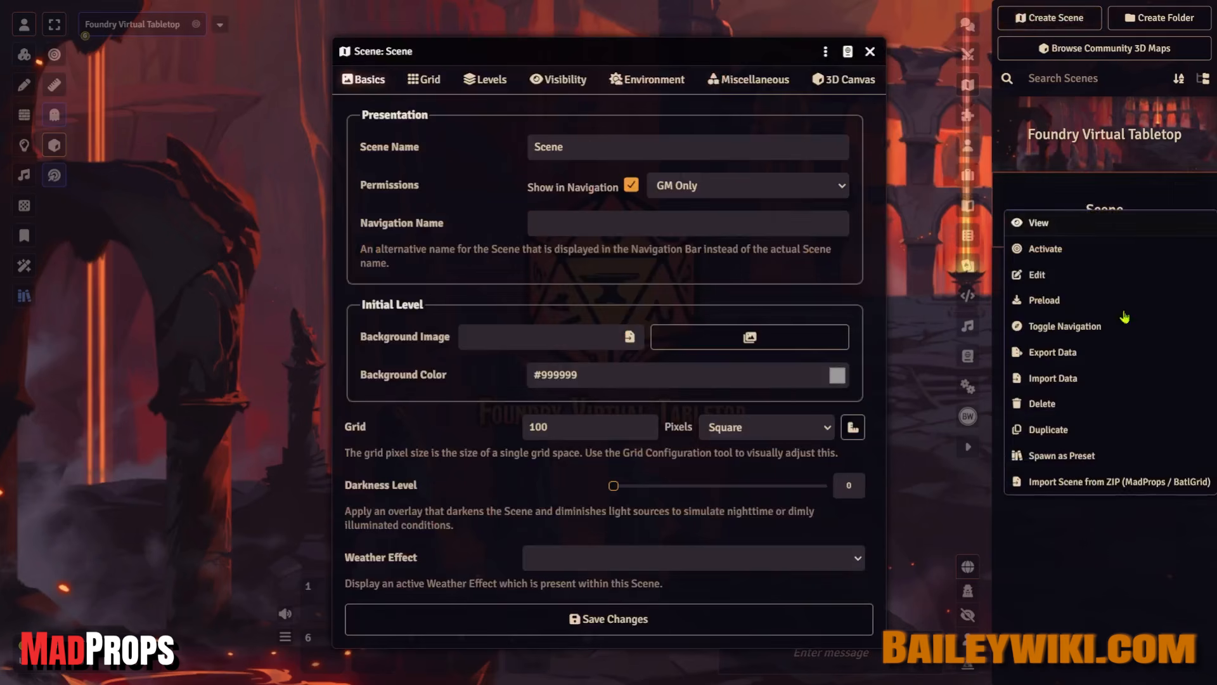
left_click(1132, 482)
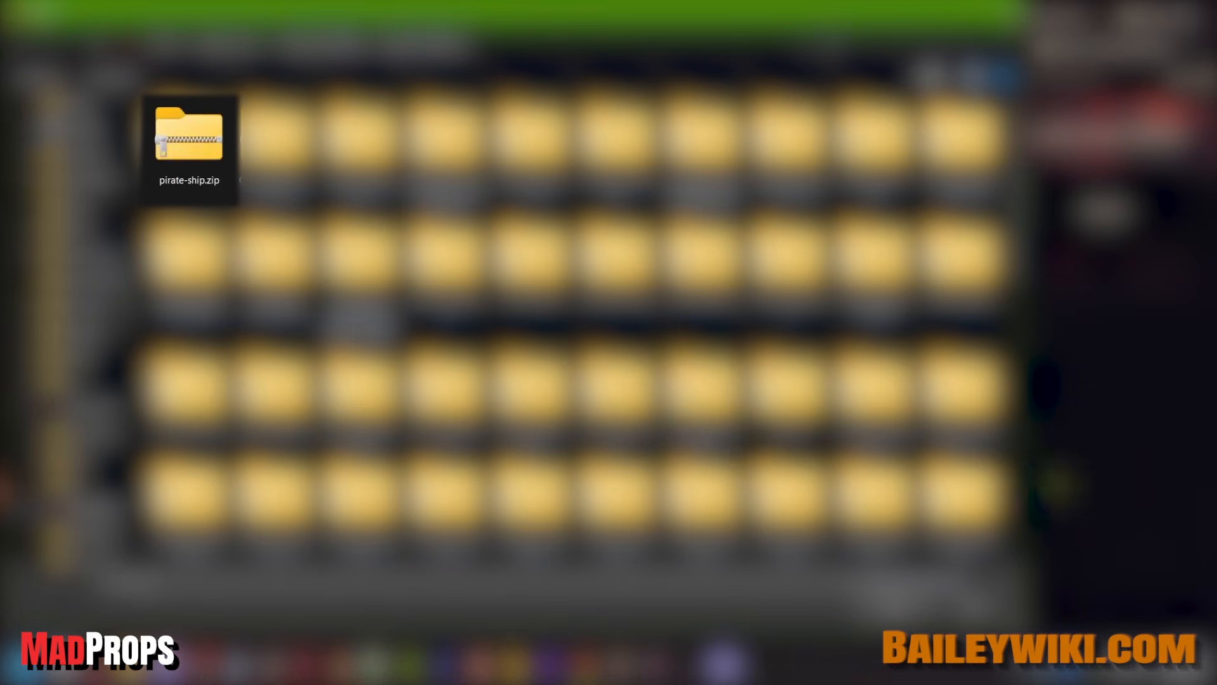
double_click(209, 160)
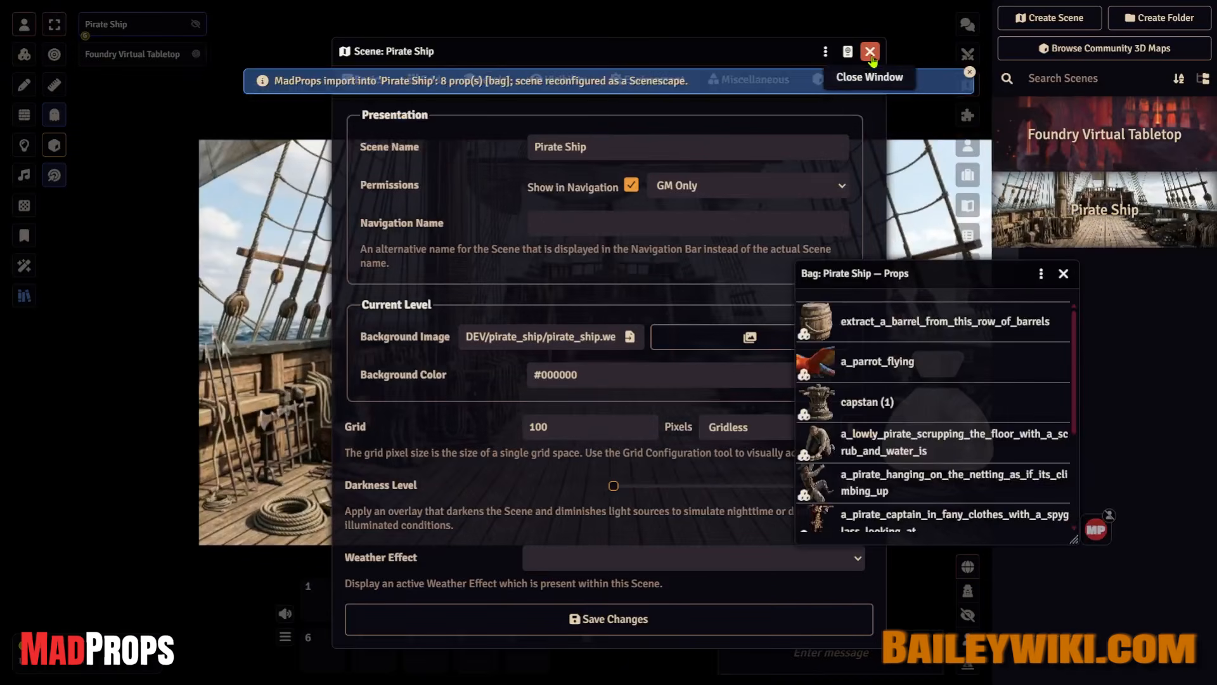
left_click(871, 53)
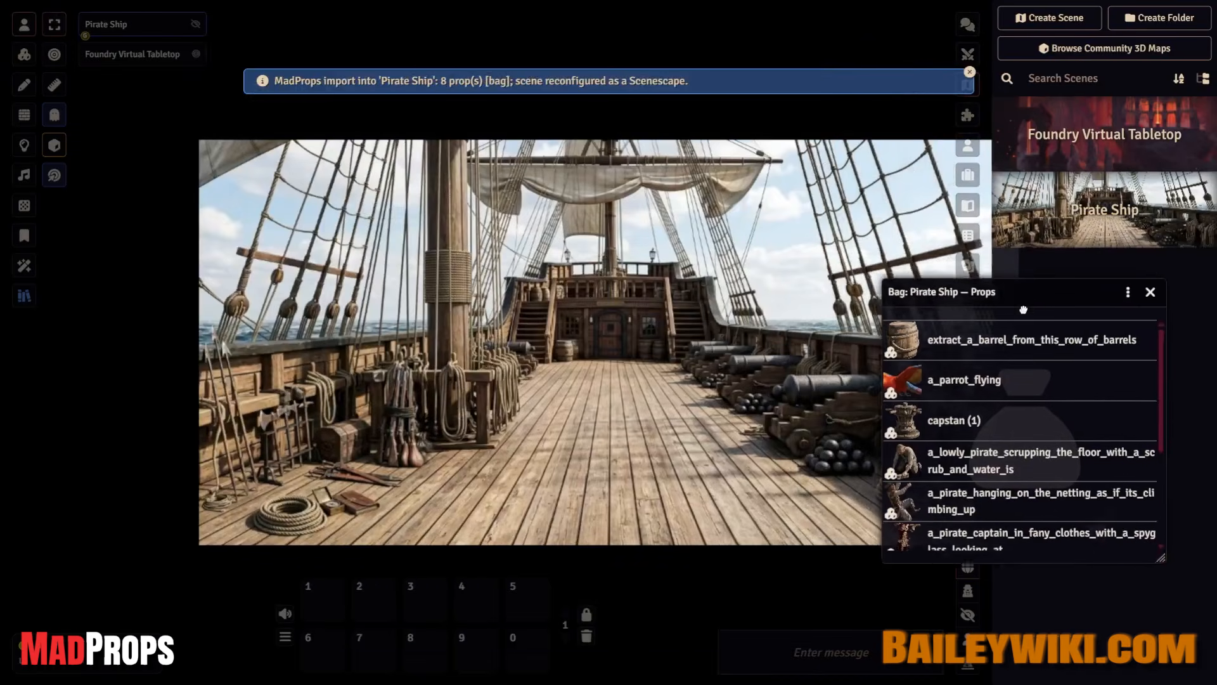
Place the extract_a_barrel_from_this_row_of_barrels prop on the deck in front of the left mast, scaled down to fit the scene
left_click_drag(1053, 390, 511, 446)
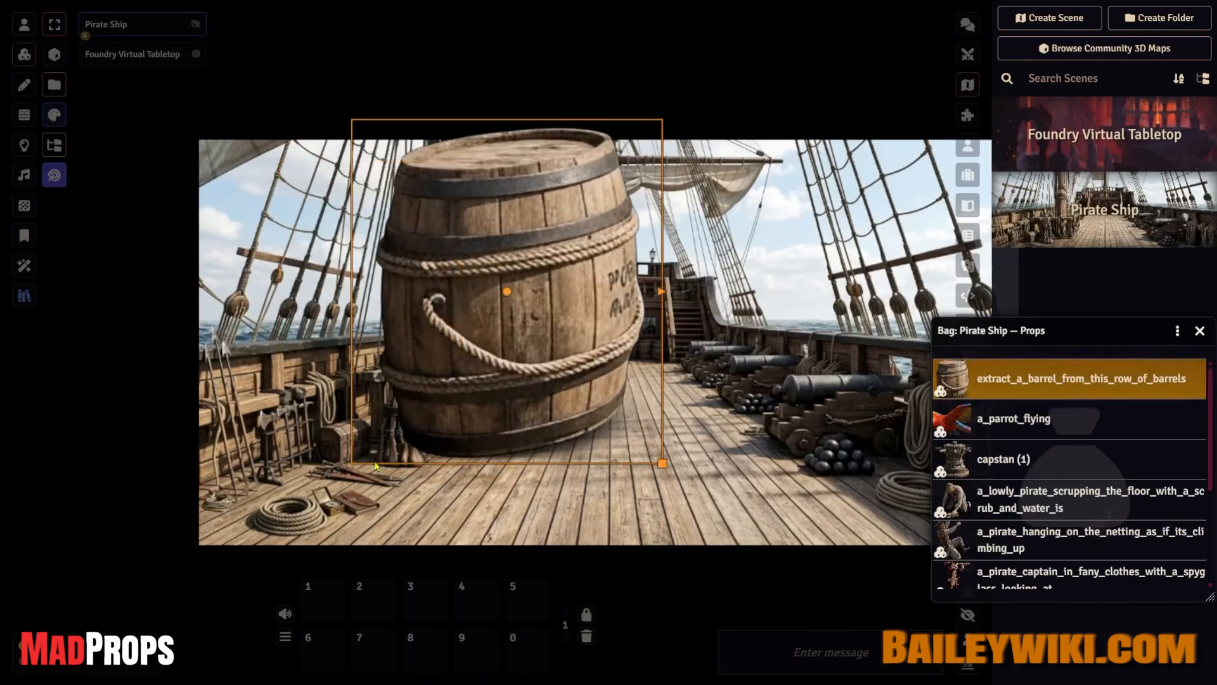
left_click_drag(662, 463, 558, 349)
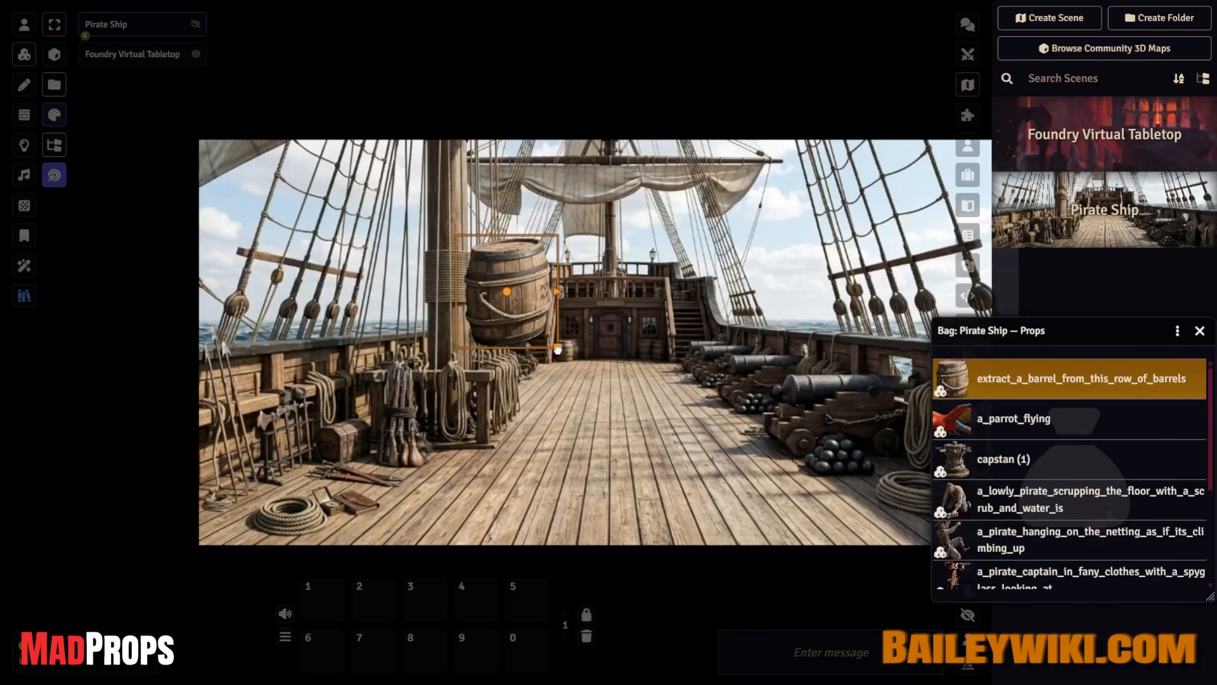
key("ctrl+v")
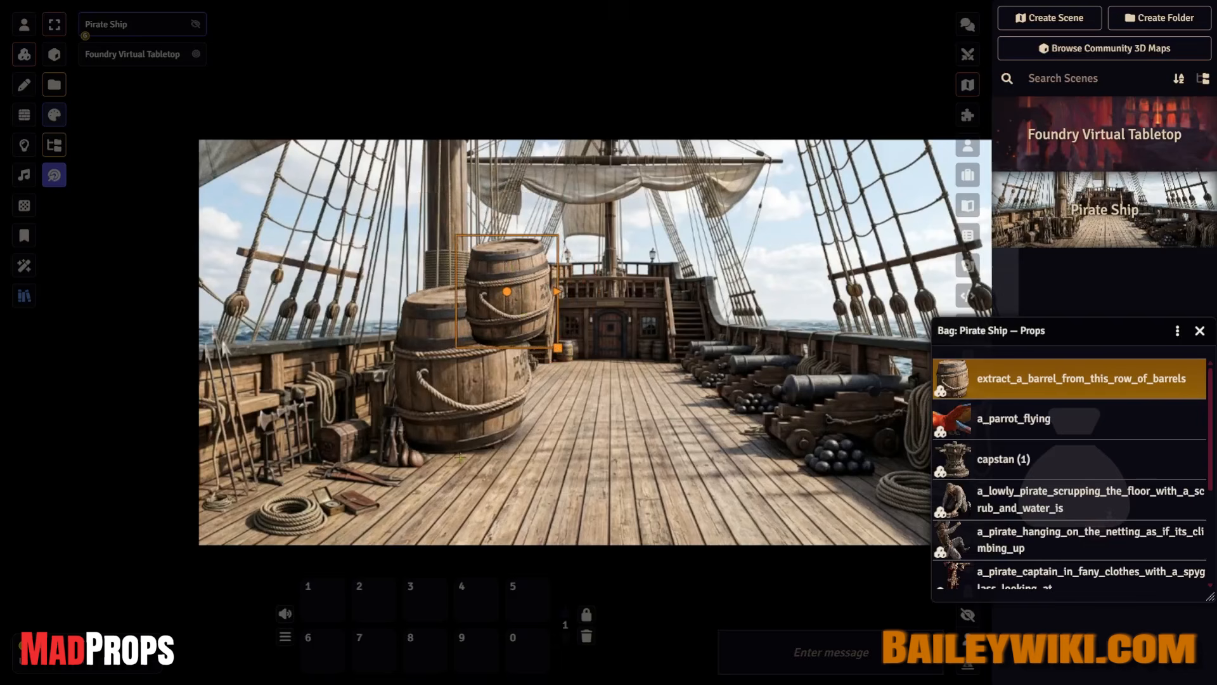
left_click_drag(486, 416, 503, 384)
key("ctrl+v")
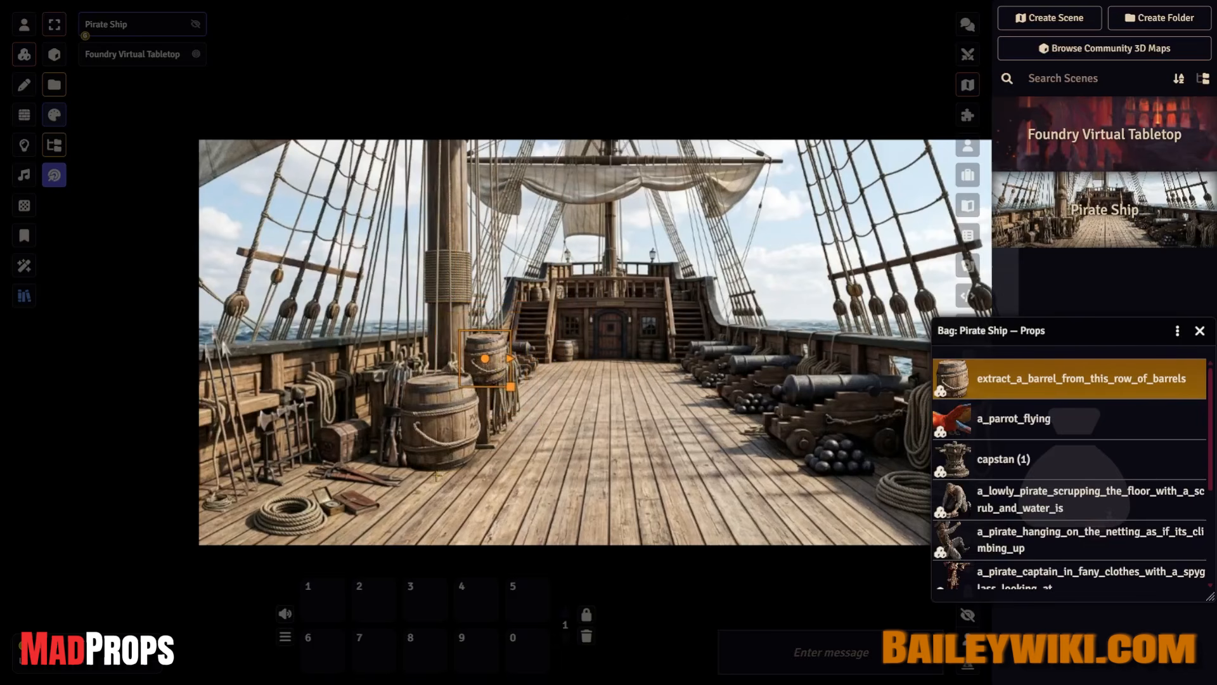
left_click(452, 480)
left_click_drag(503, 480, 490, 467)
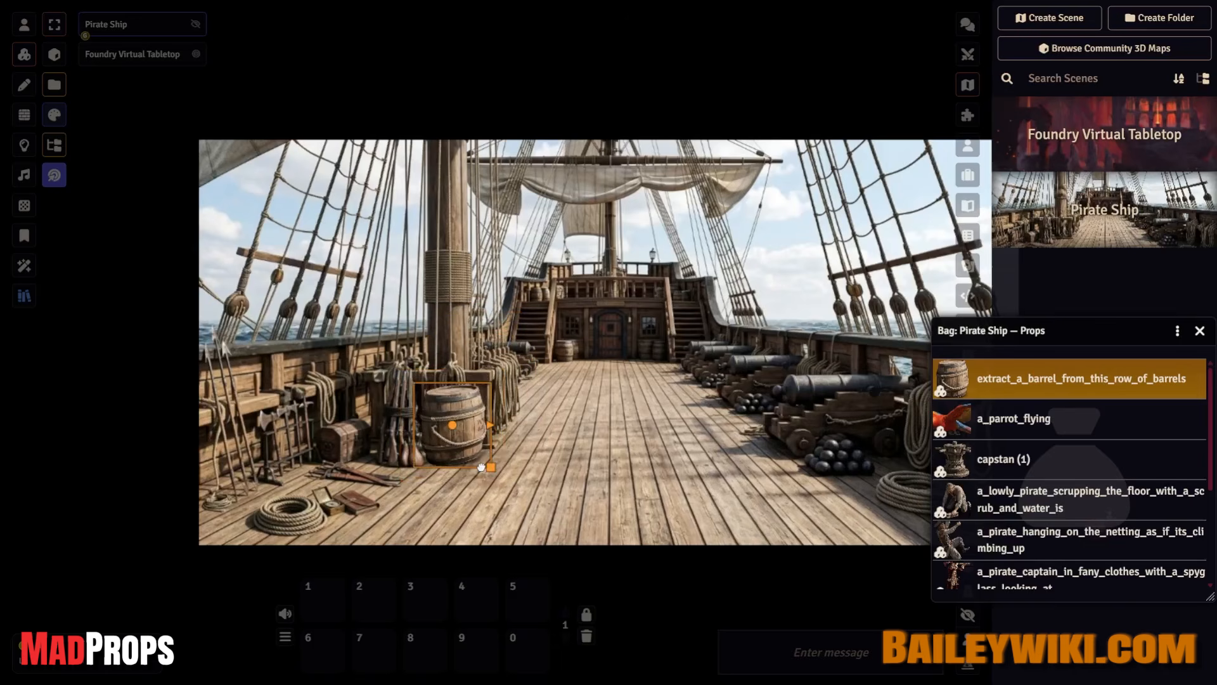
Place the a_parrot_flying prop in the air beside the left mast's upper part, scaled down to a small bird
left_click_drag(1058, 426, 547, 214)
left_click_drag(307, 108, 526, 259)
scroll(526, 259, "down", 1)
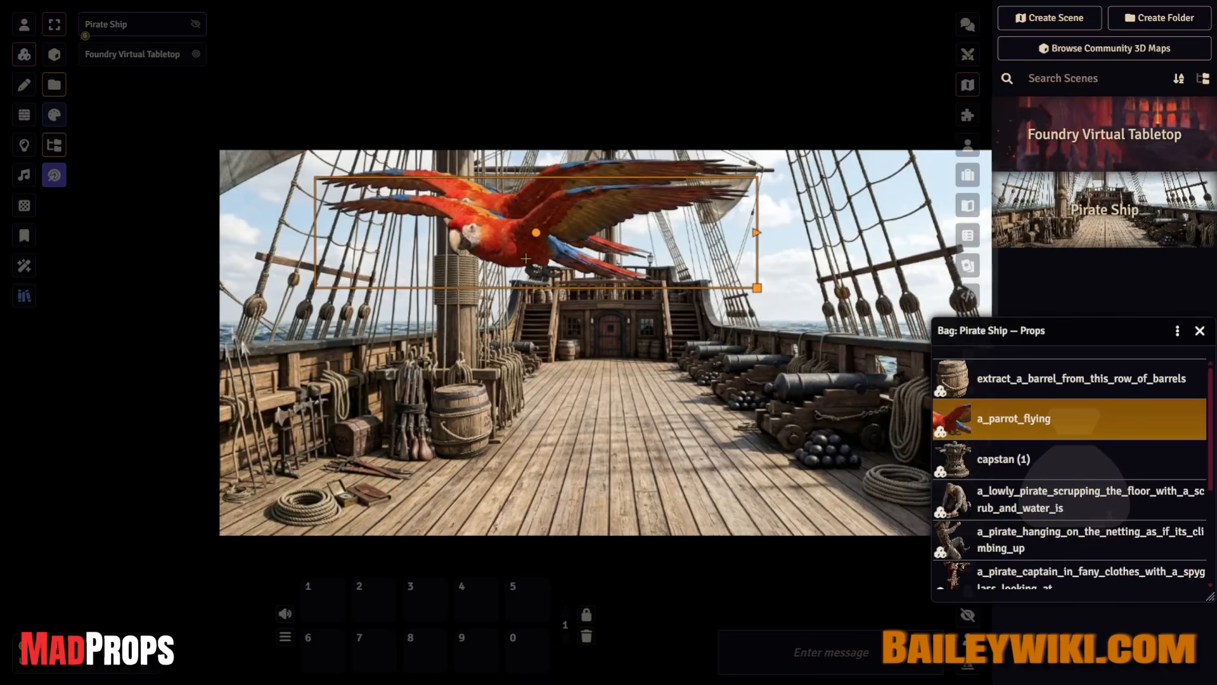
scroll(526, 259, "down", 10)
left_click(508, 215)
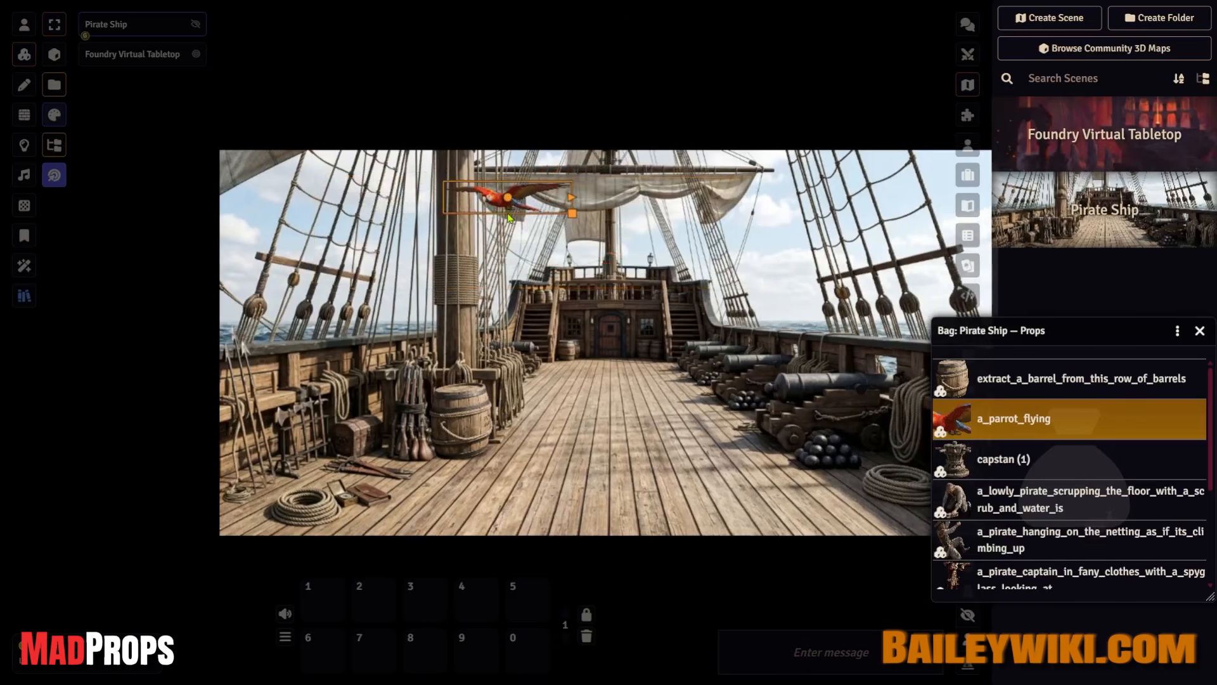
Place the capstan (1) prop in the middle of the deck, sized to stand in front of the rear cabin
left_click_drag(1017, 457, 613, 429)
scroll(612, 426, "up", 5)
scroll(612, 425, "down", 3)
mouse_move(686, 425)
left_mouse_down()
mouse_move(663, 405)
mouse_move(686, 433)
left_mouse_up()
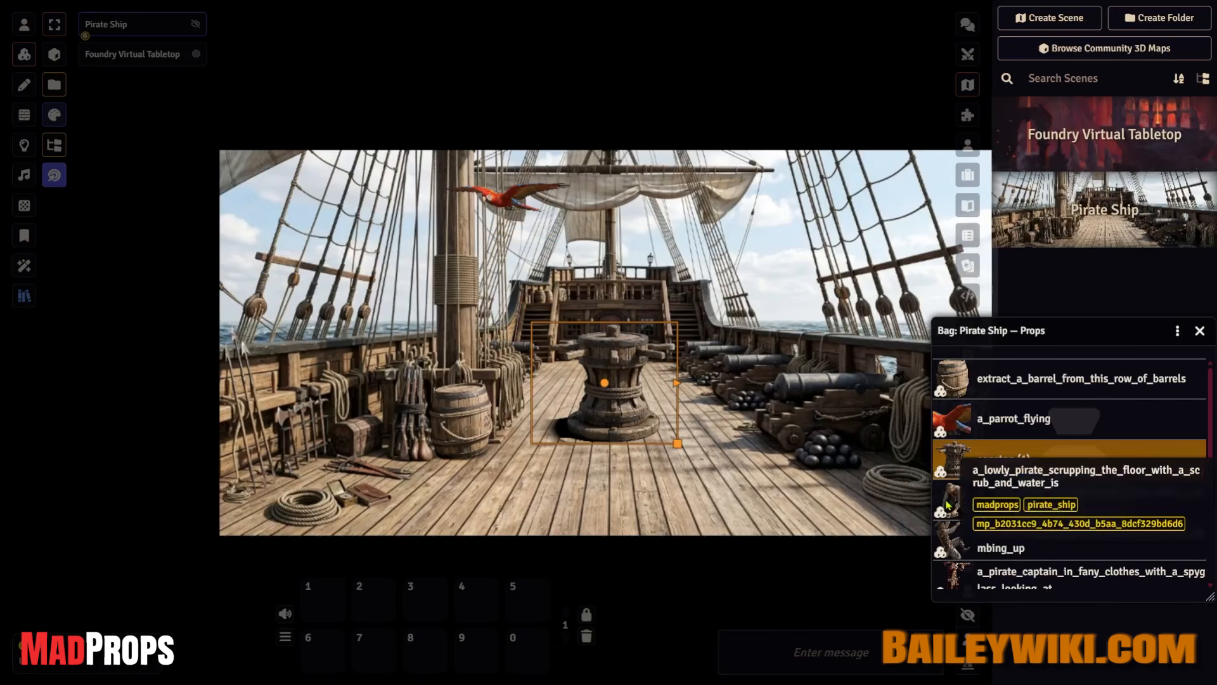
Place the floor-scrubbing pirate prop in the deck's foreground, left of the capstan, scaled down to match the perspective
left_click_drag(949, 504, 359, 250)
left_click(368, 260)
key("shift+f")
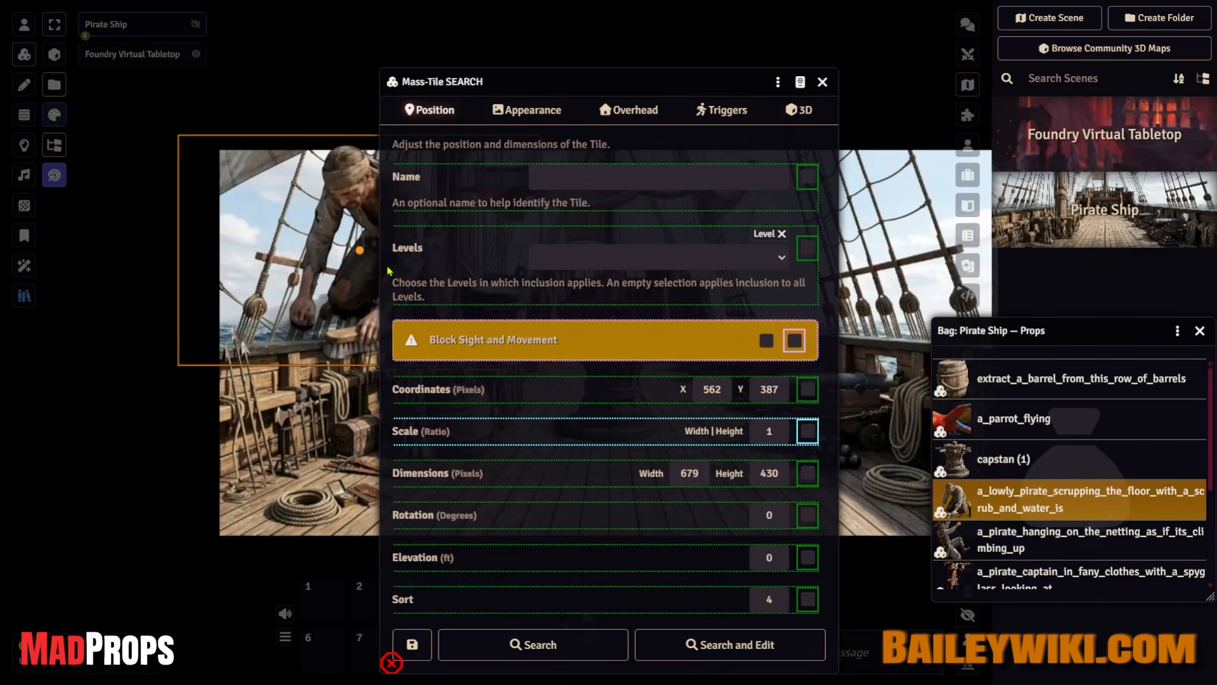
left_click(822, 83)
key("f")
scroll(507, 516, "down", 8)
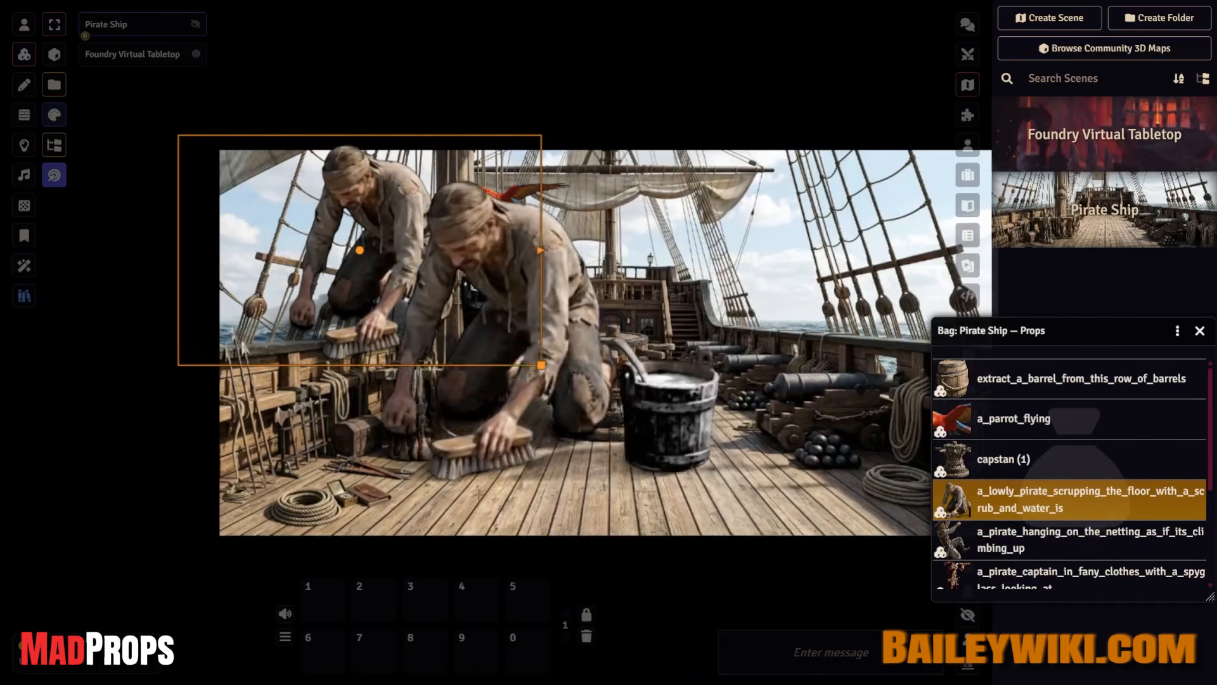
left_click(491, 527)
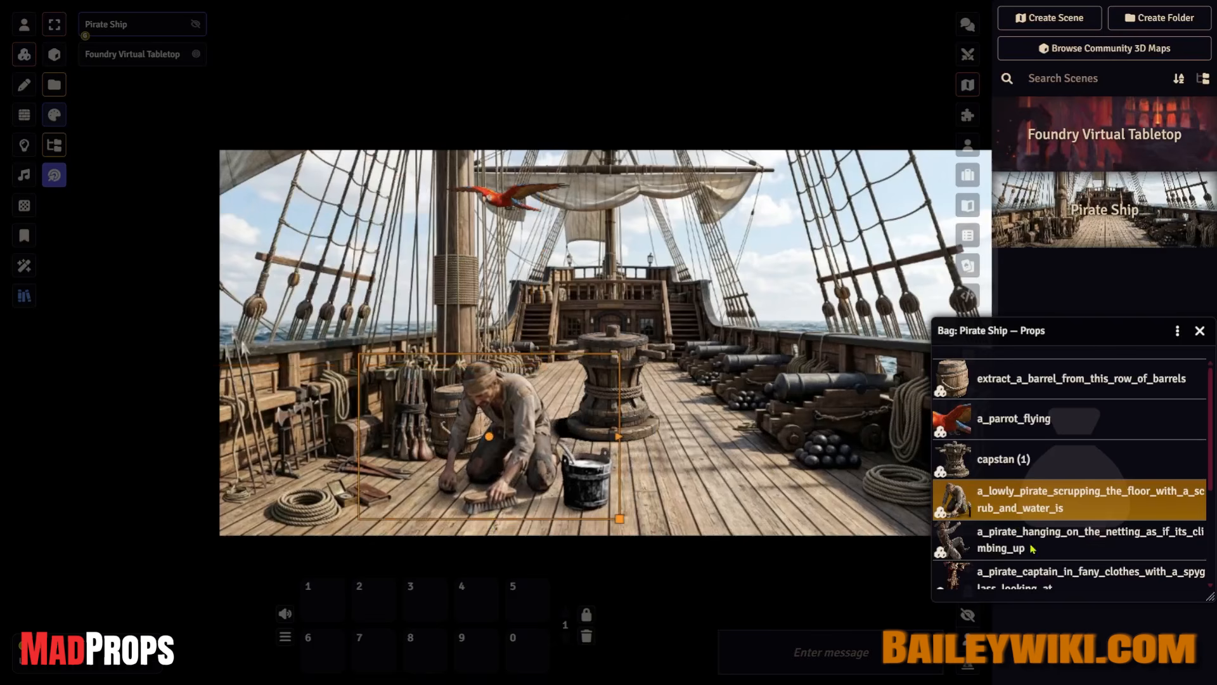
Place the climbing pirate prop on the right-hand rigging above the cannons, enlarged to suit the foreground
left_click_drag(1033, 549, 855, 310)
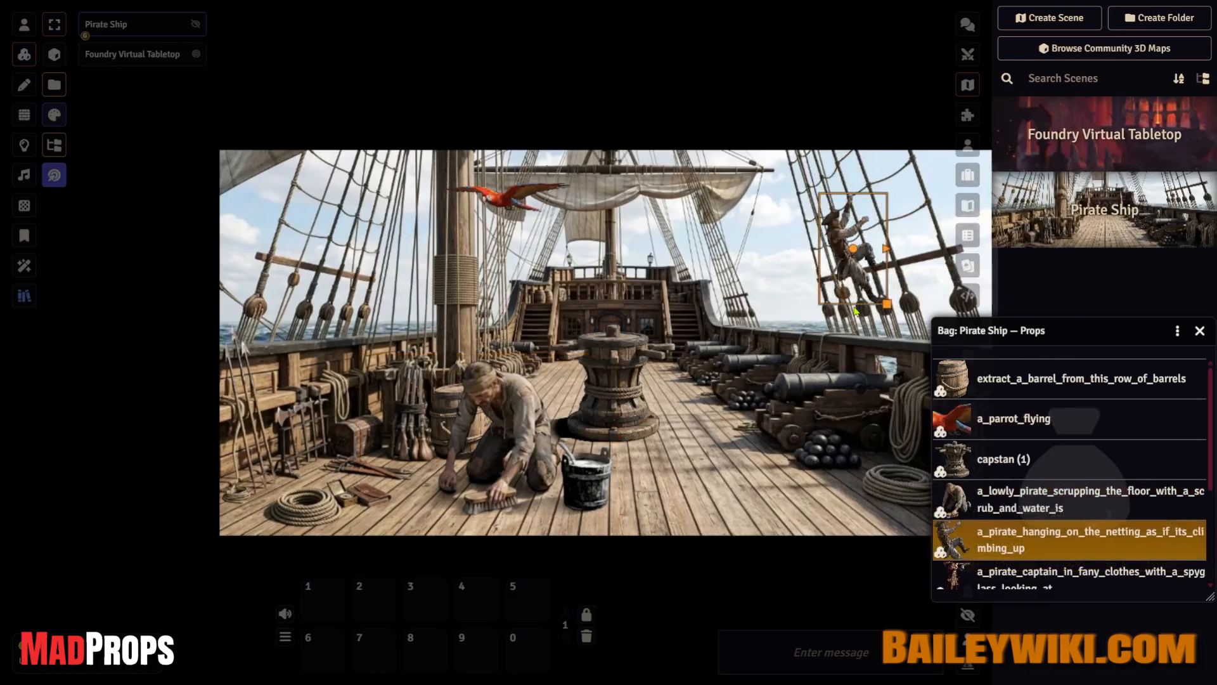
key("f")
scroll(857, 311, "up", 8)
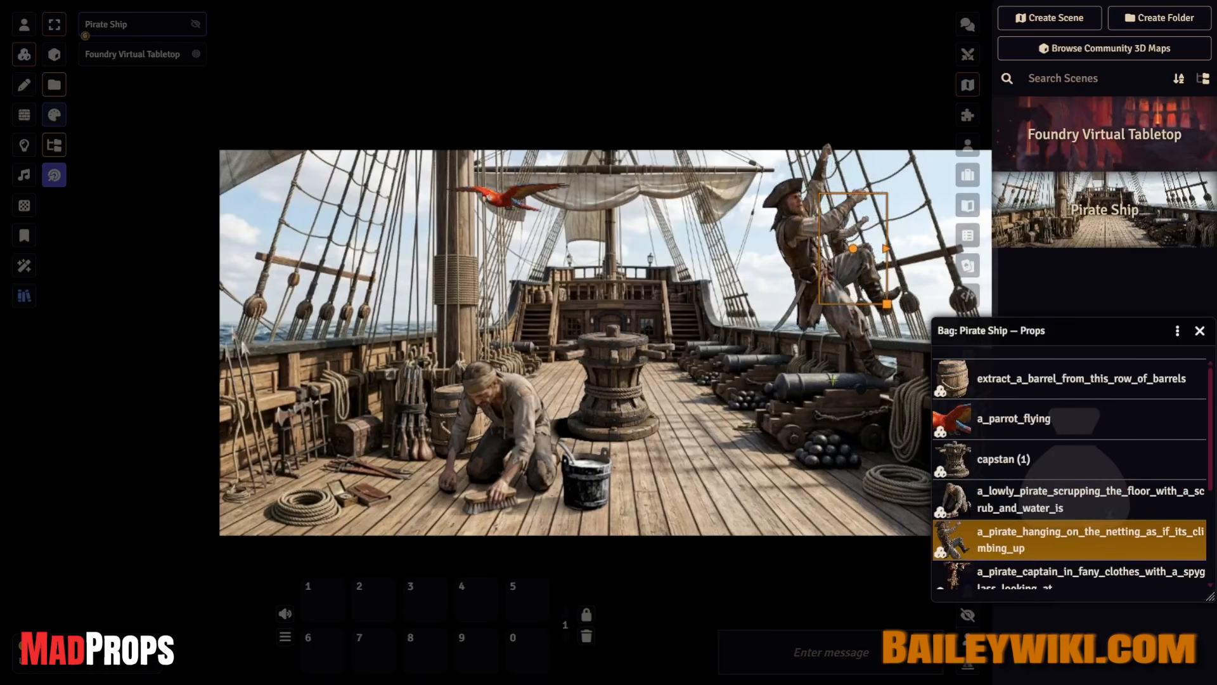
left_click(848, 387)
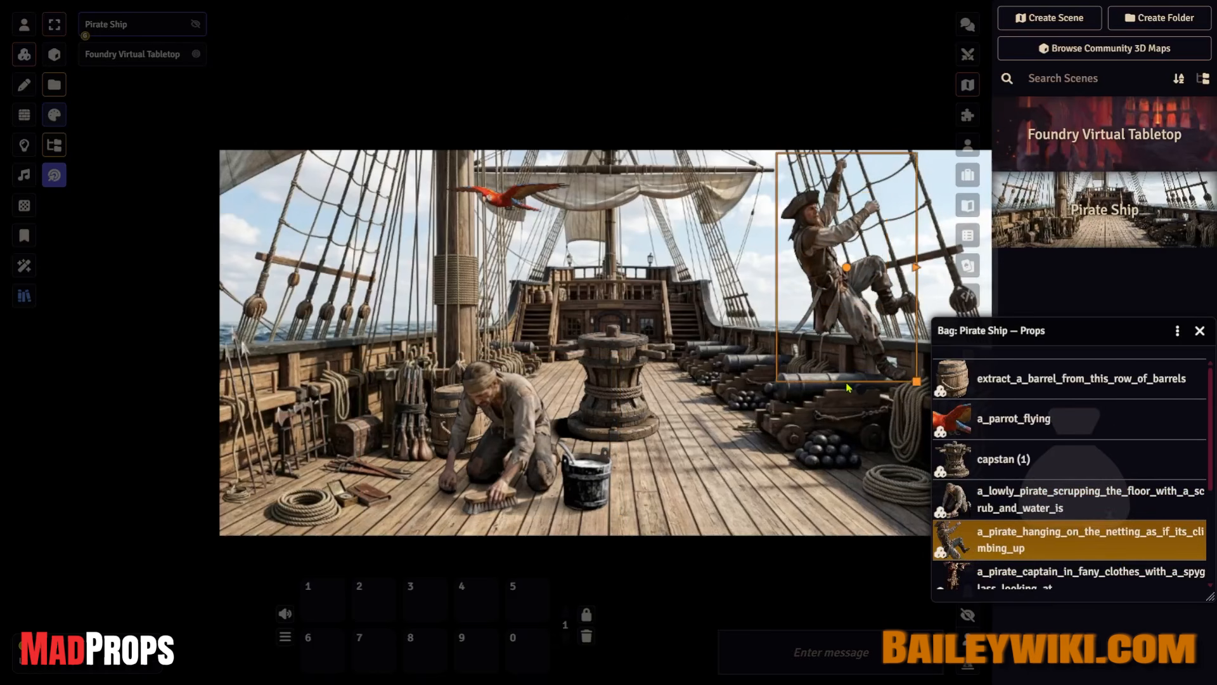
Place the pirate captain with spyglass prop on the deck just behind and right of the capstan, enlarged slightly
left_click_drag(1036, 584, 682, 379)
key("f")
scroll(661, 397, "up", 4)
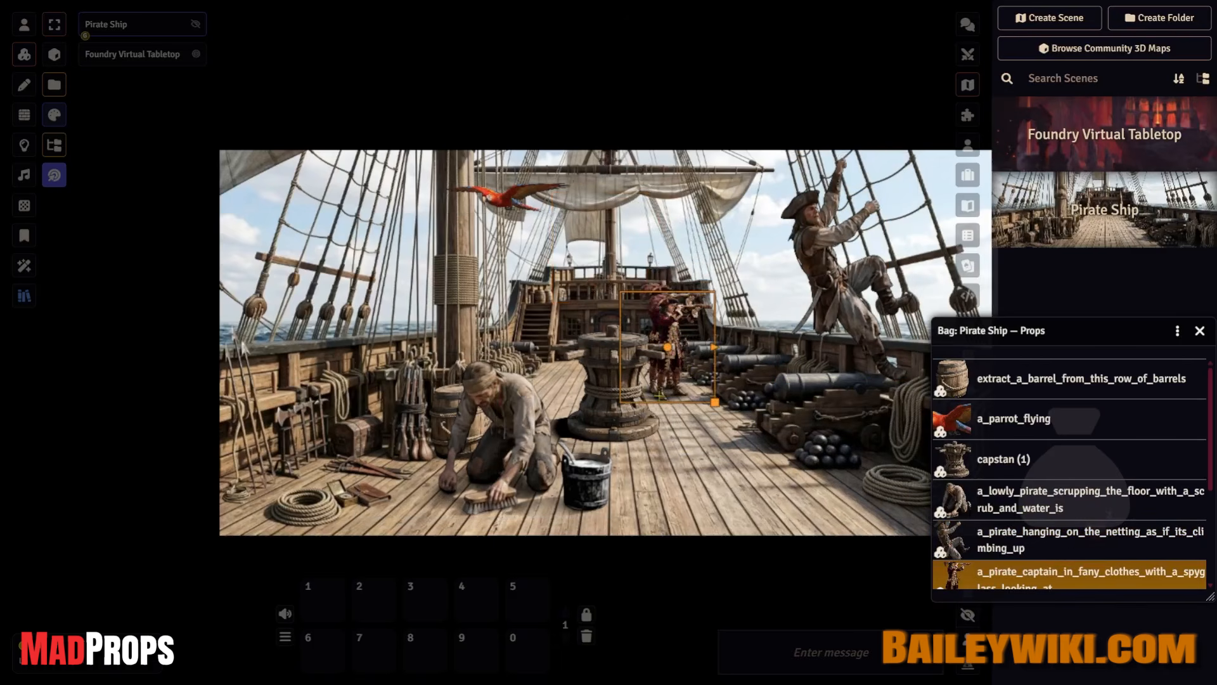
left_click(653, 398)
Place the mop_and_bucket_of_water prop on the deck's right foreground beside the cannonballs, scaled down to fit
scroll(1046, 482, "down", 3)
mouse_move(1011, 515)
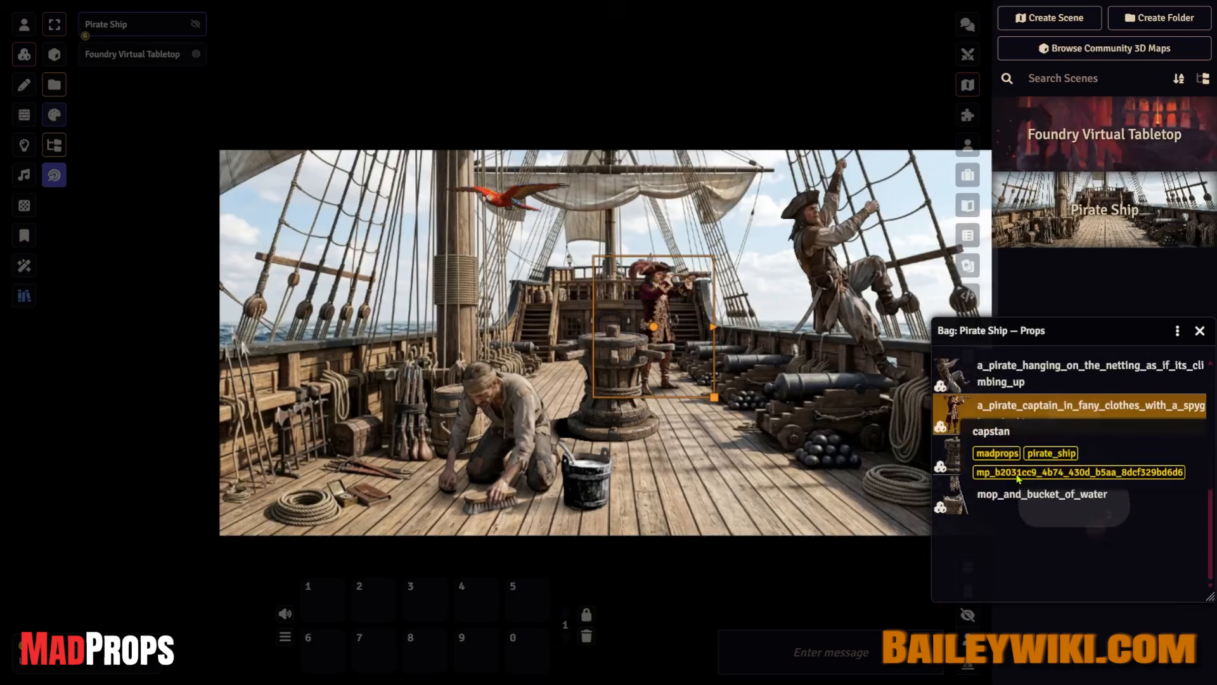
left_click(951, 498)
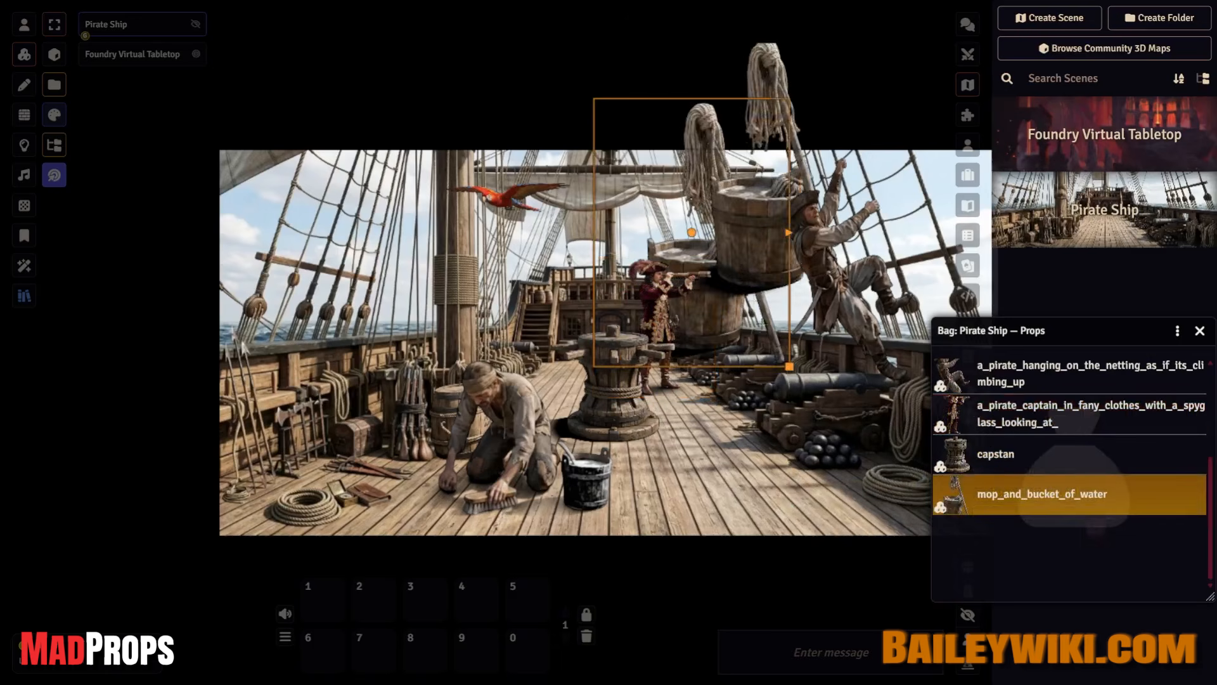
scroll(785, 518, "down", 5)
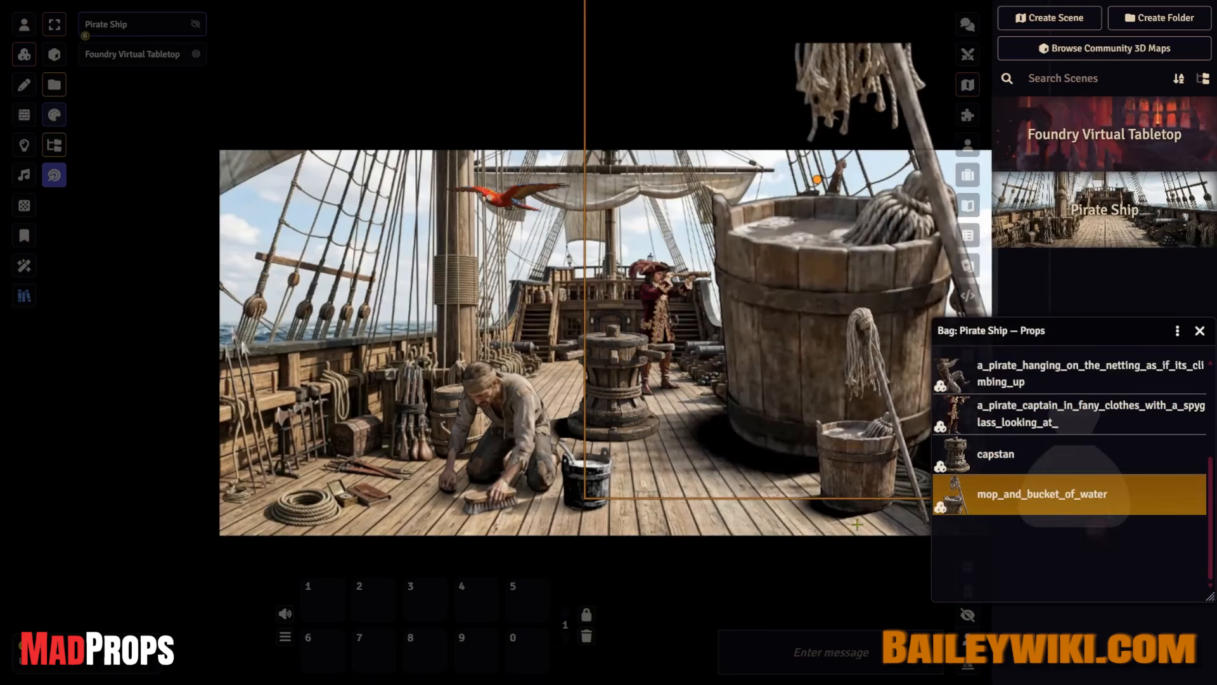
Close the scene's props bag and park its MP marker outside the image, to the left of the ship
left_click(1199, 330)
left_click_drag(573, 242, 131, 241)
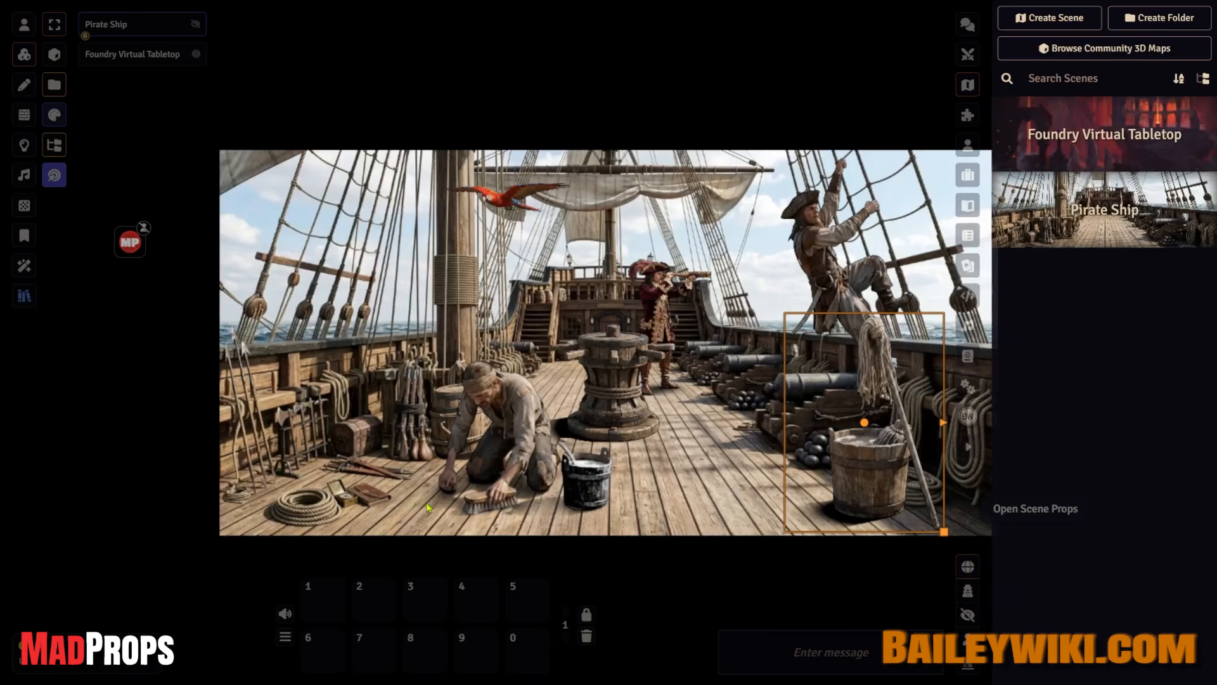
left_click_drag(509, 521, 445, 510)
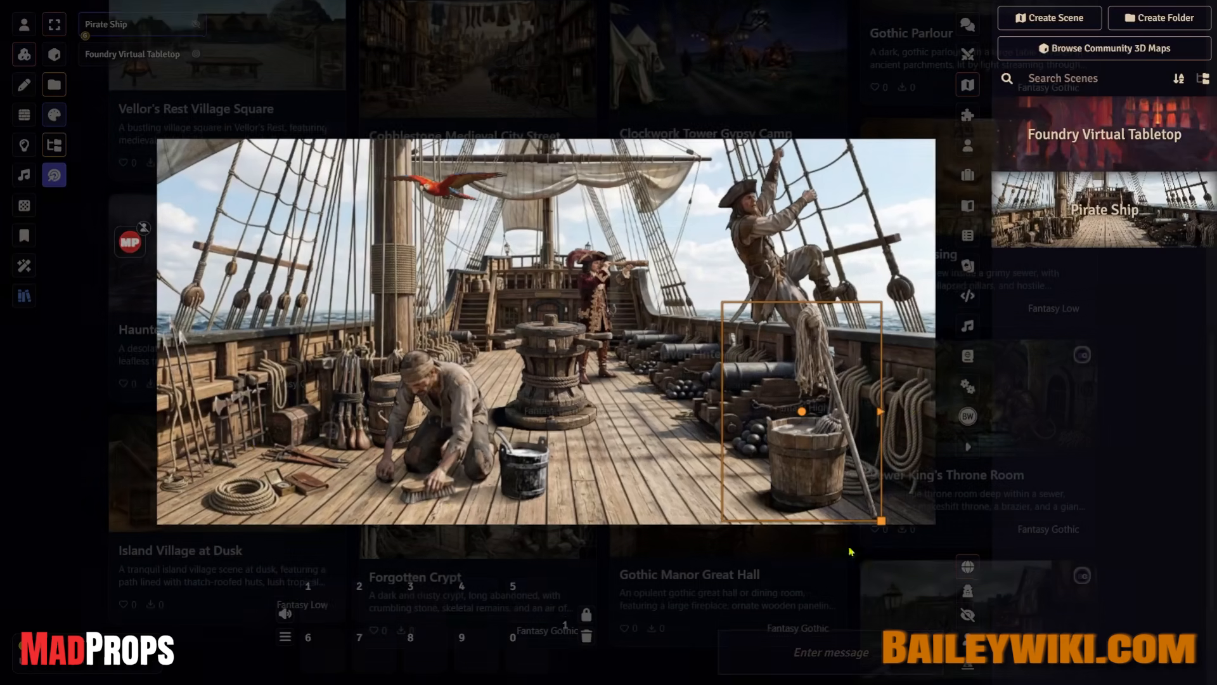